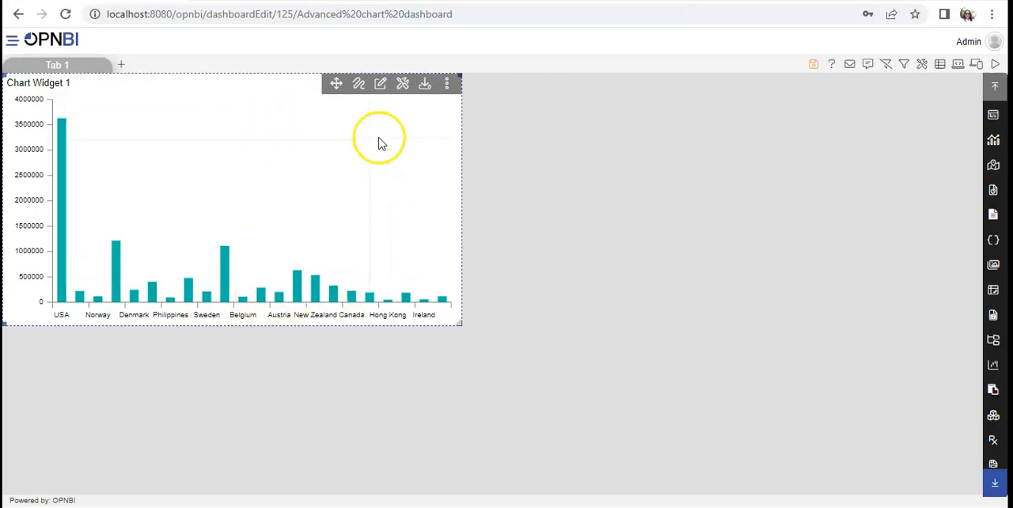
Open Chart Widget 1's category axis formatting and select Category Axis as the category type.
click(382, 87)
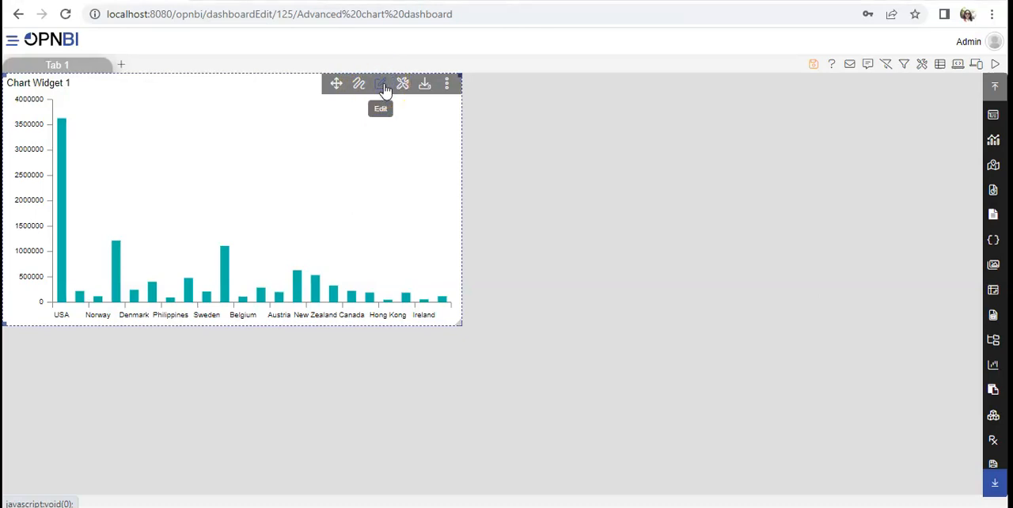
click(381, 85)
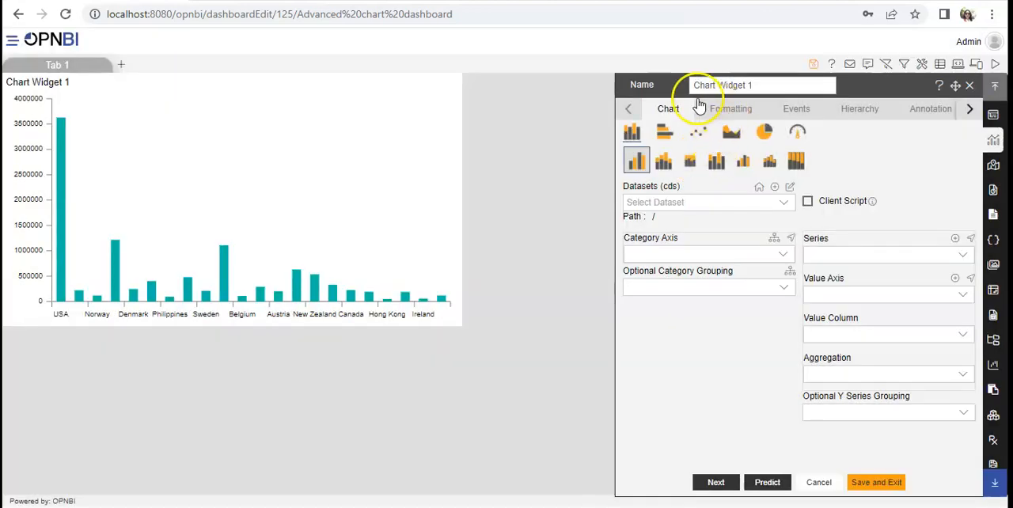
click(729, 114)
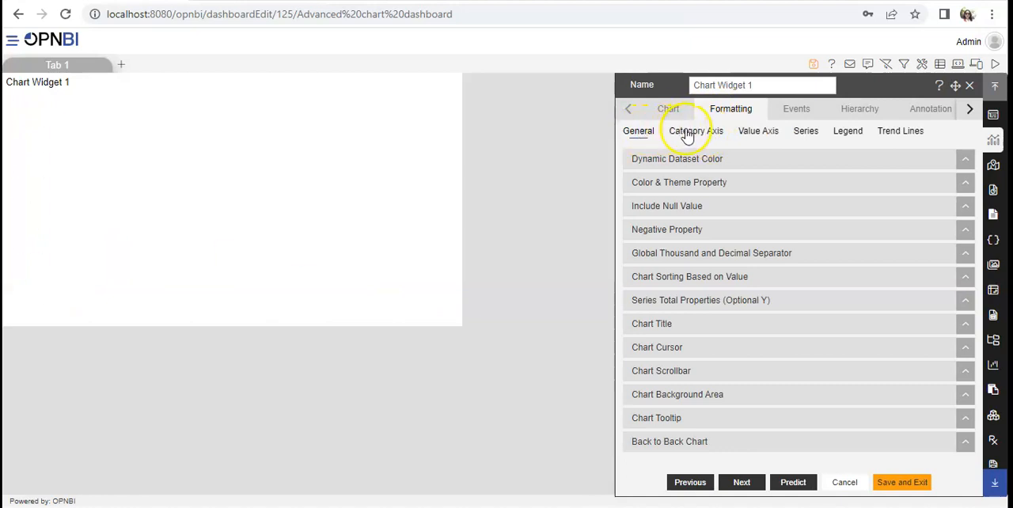
click(688, 131)
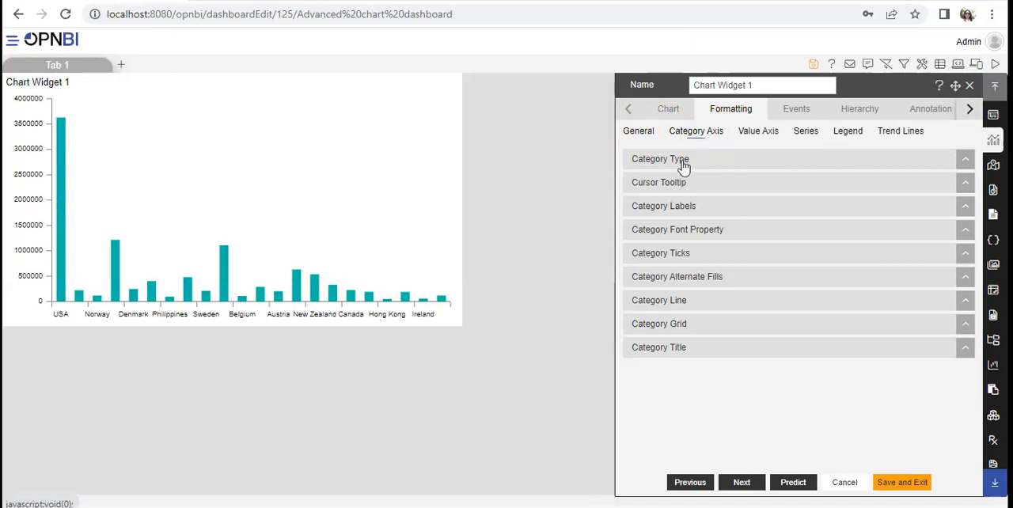
click(683, 161)
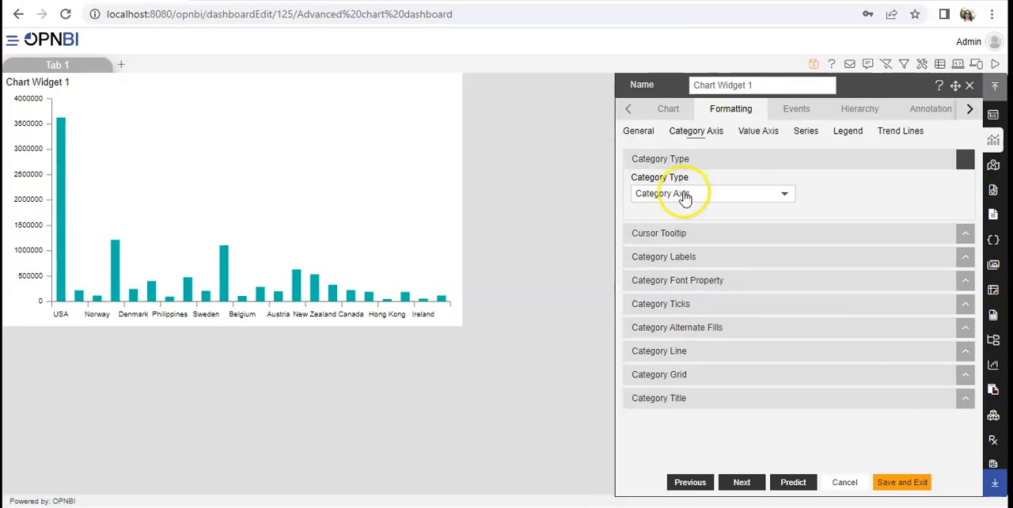
click(685, 198)
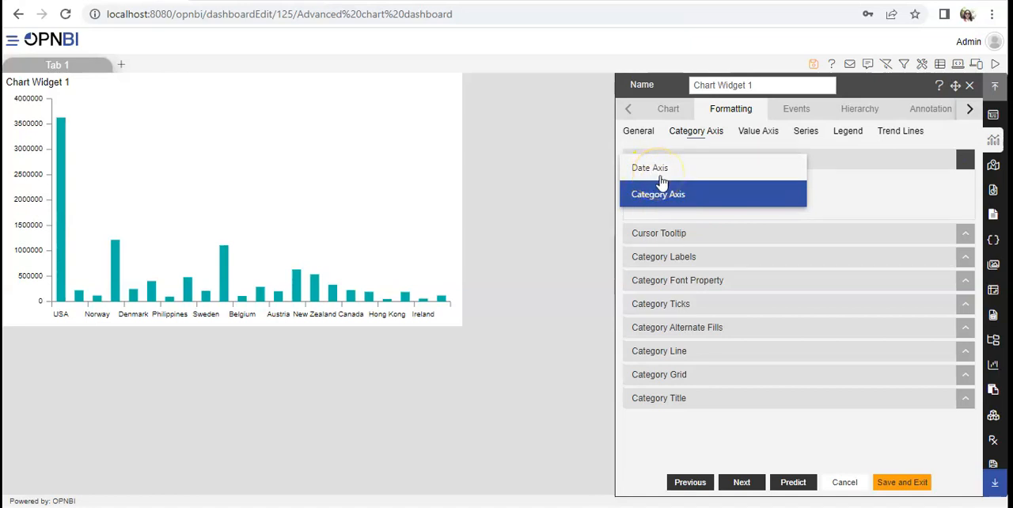
click(663, 196)
Enable the cursor tooltip for the category axis and check it along the chart's bars.
click(688, 248)
click(681, 234)
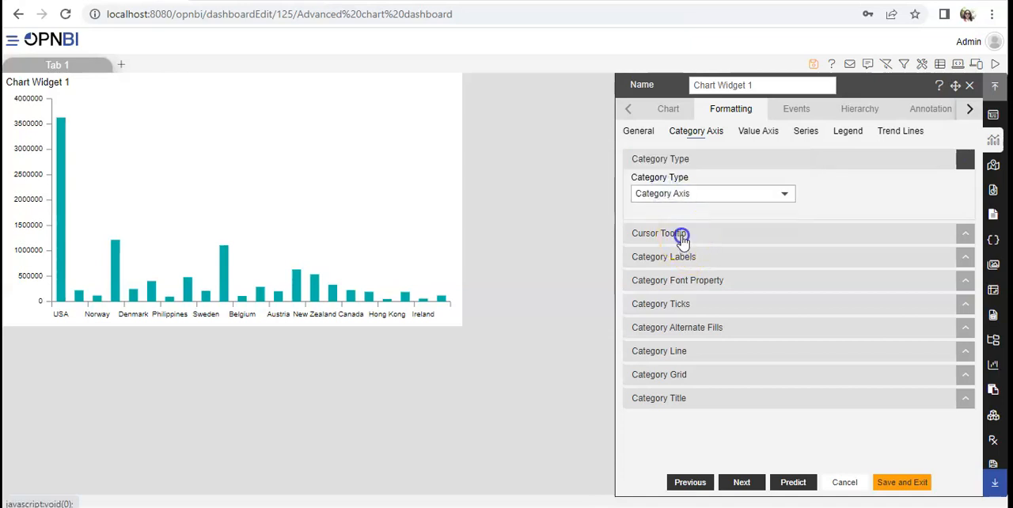
click(648, 266)
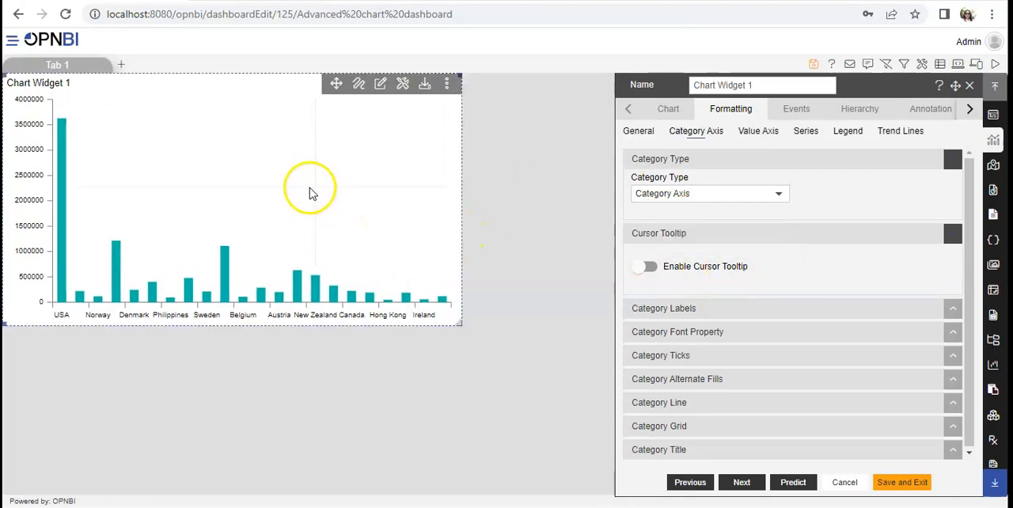
mouse_move(51, 128)
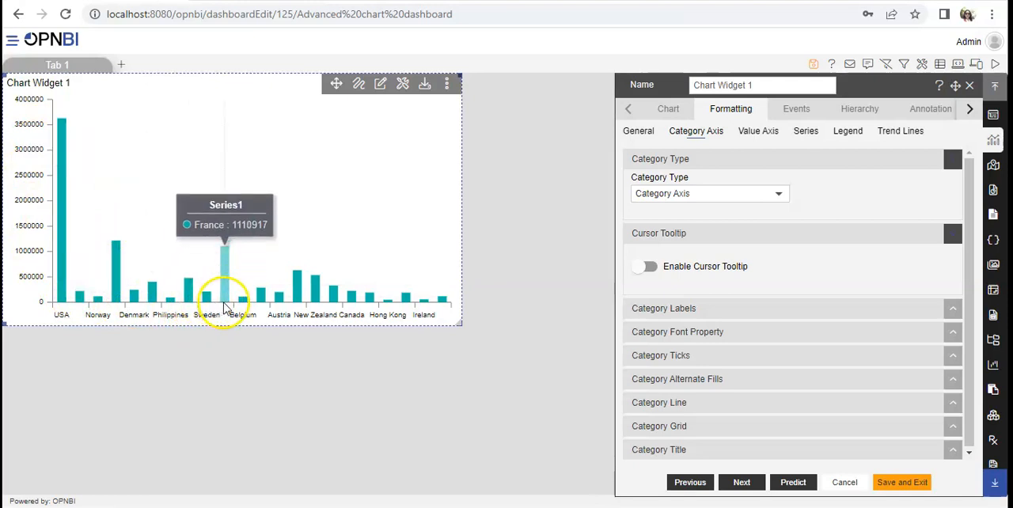
click(642, 271)
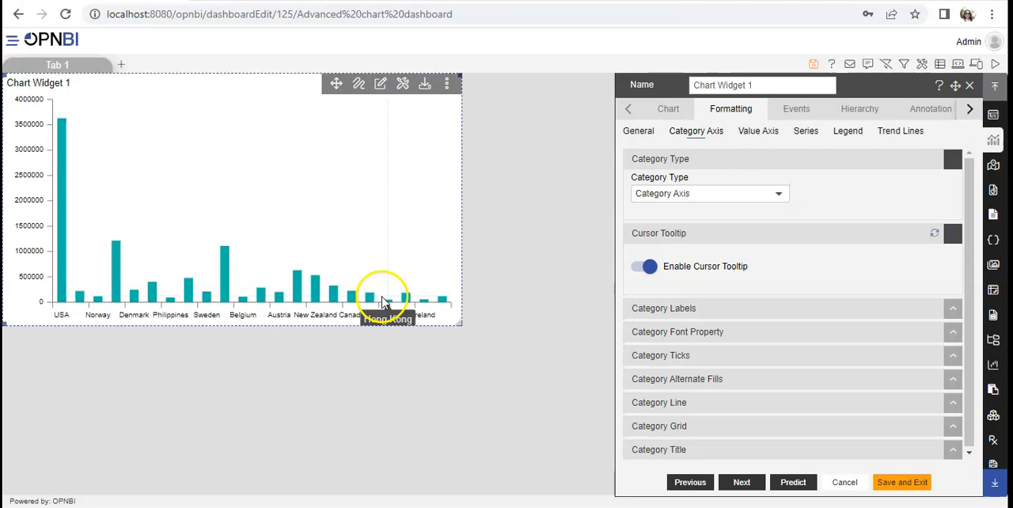
mouse_move(367, 301)
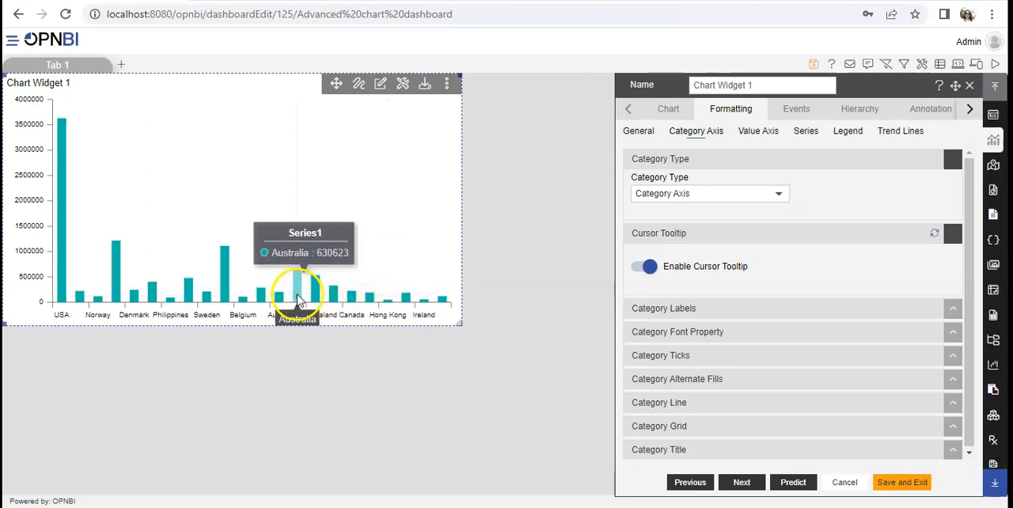
Turn the category labels off and back on in the category label settings.
click(703, 307)
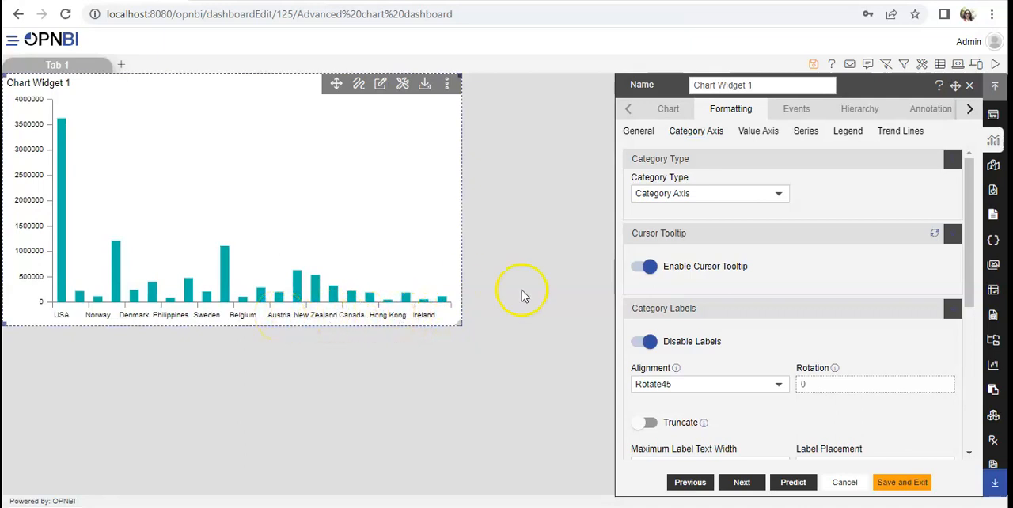
click(652, 345)
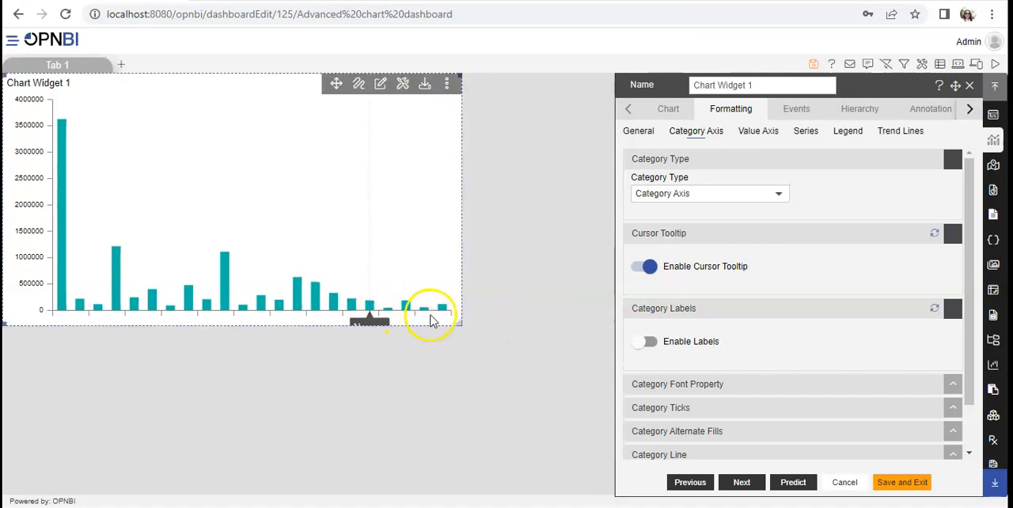
click(646, 340)
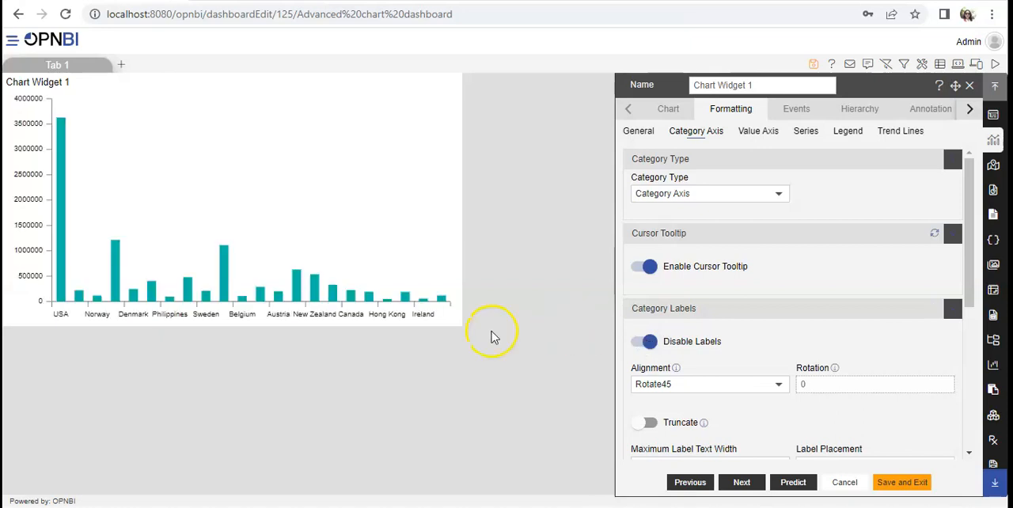
Try the Trim and Hide alignments on the category labels.
click(970, 456)
click(970, 457)
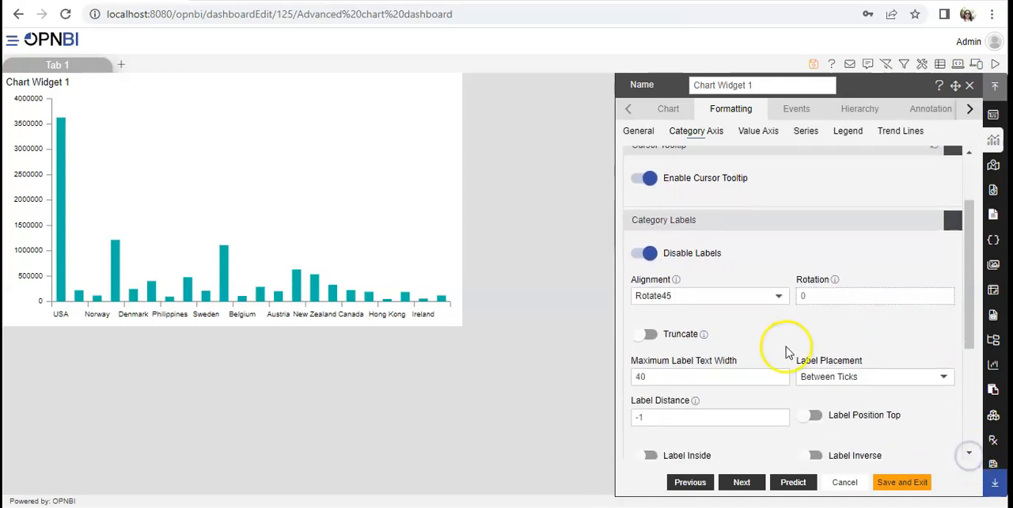
click(776, 308)
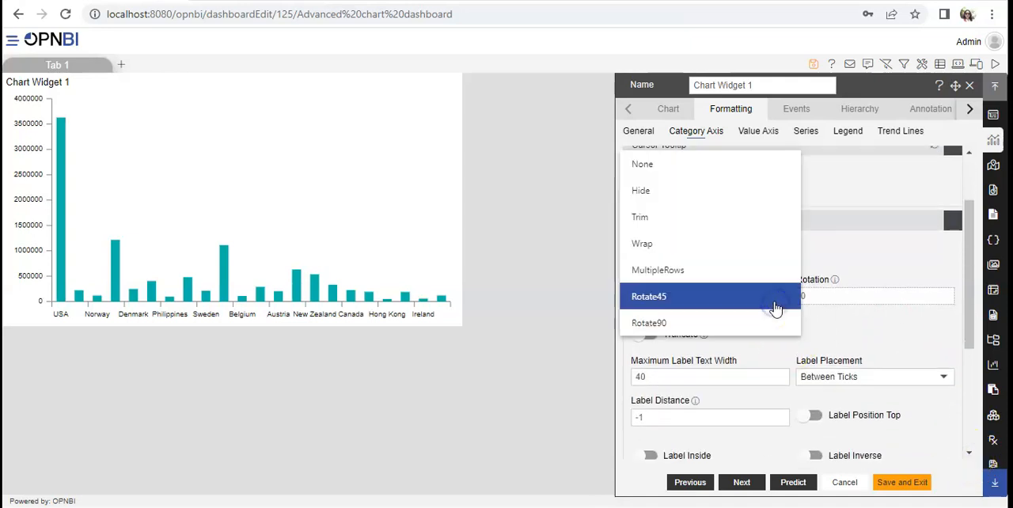
click(649, 223)
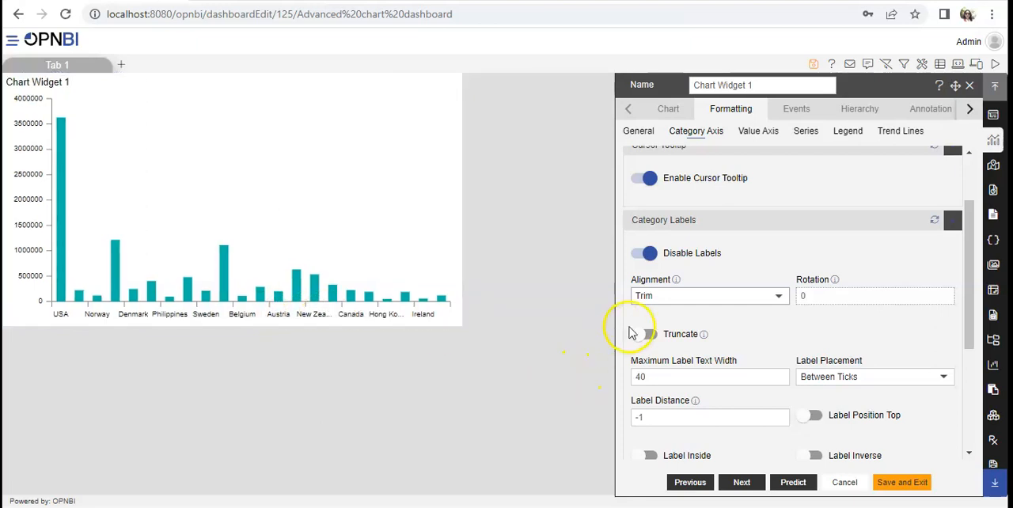
click(665, 295)
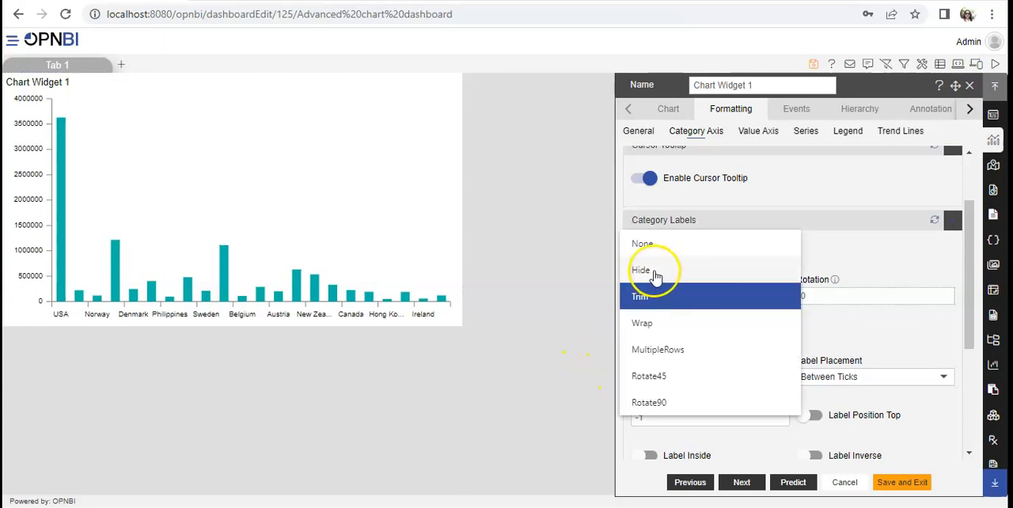
click(653, 271)
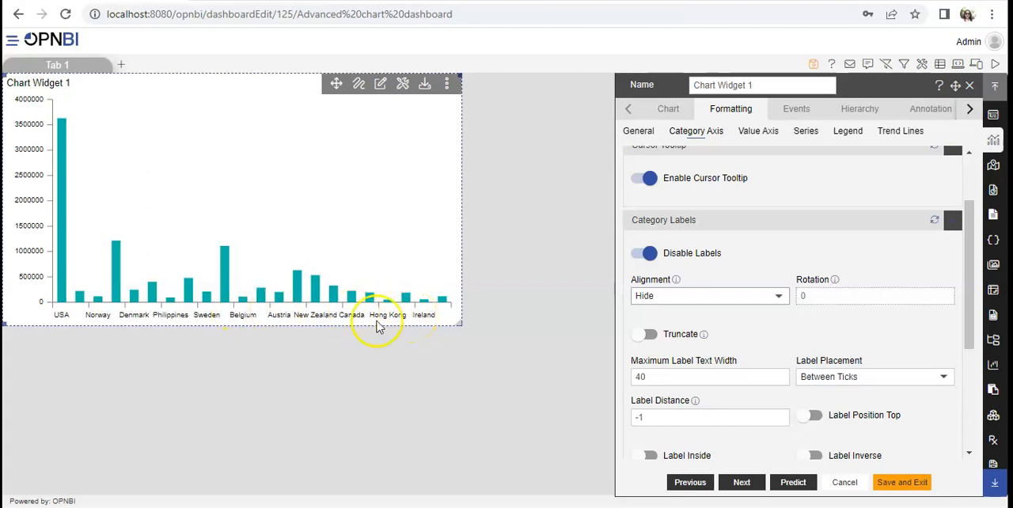
Set the category label alignment to Wrap and turn on truncation of the labels.
click(650, 296)
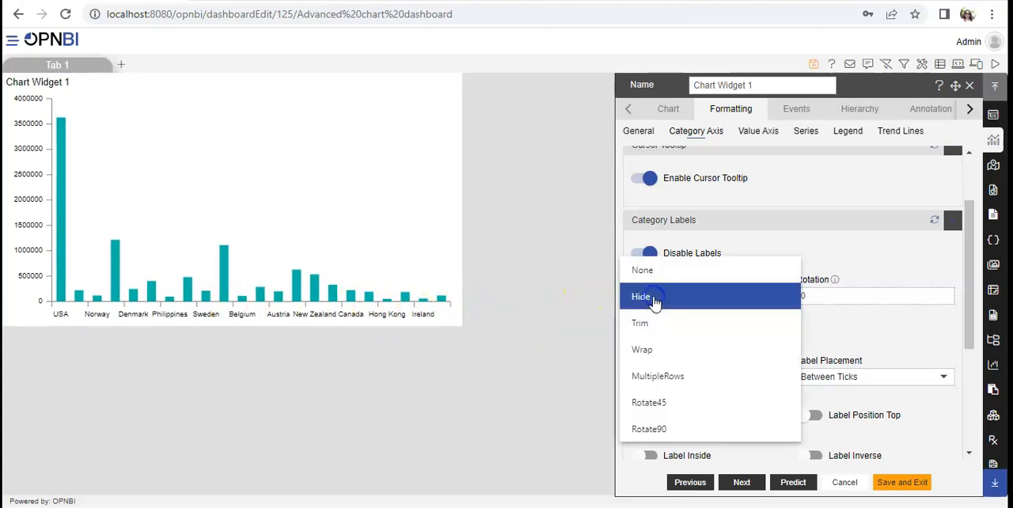
click(647, 350)
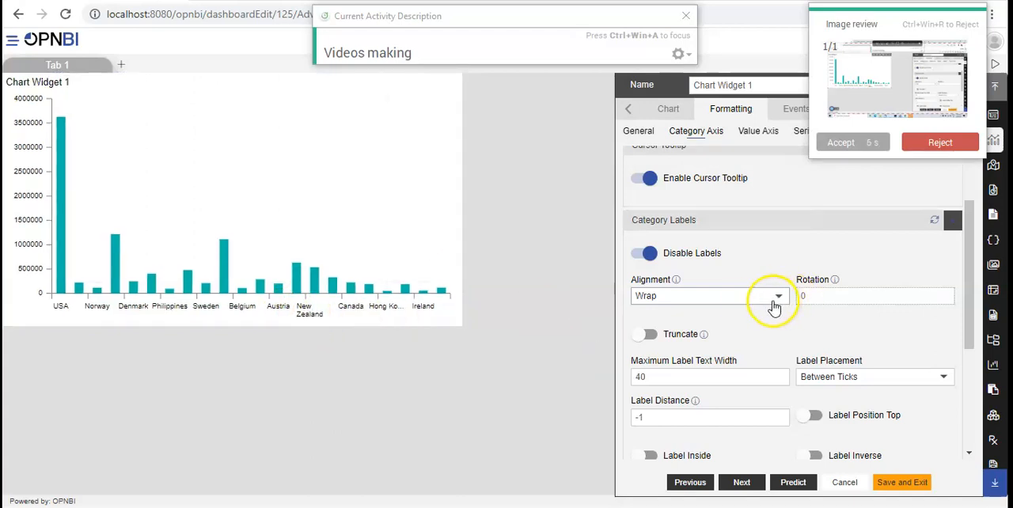
drag(971, 315, 969, 332)
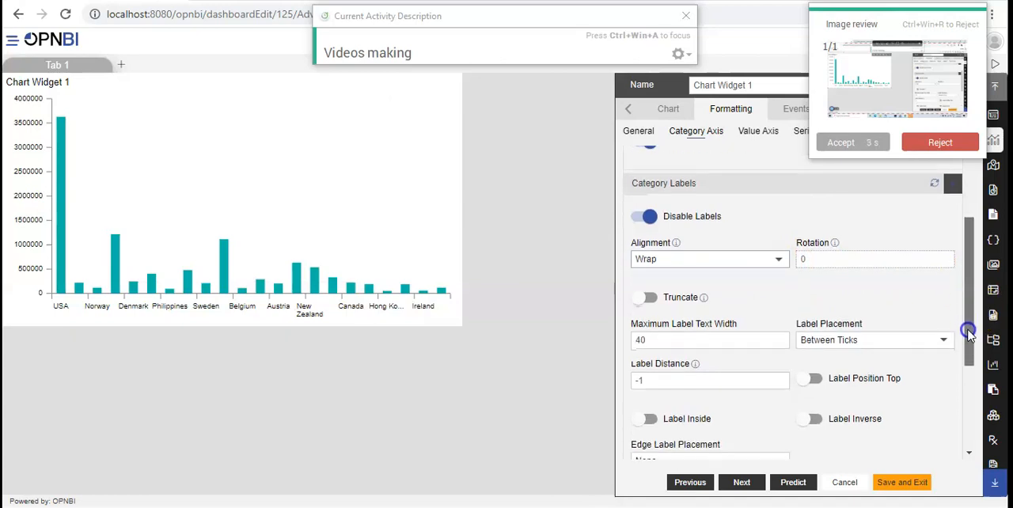
click(642, 299)
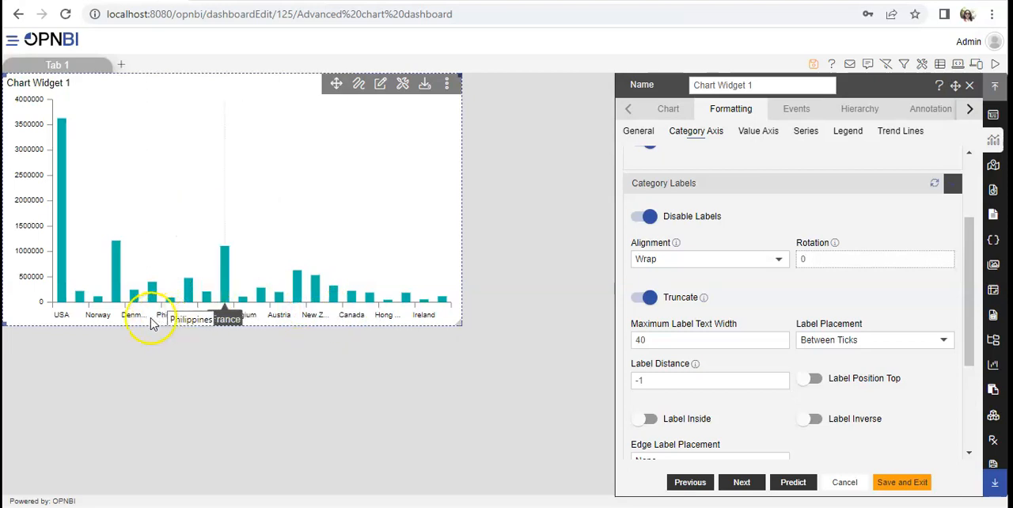
Try the On Ticks label placement and return it to Between Ticks.
click(912, 341)
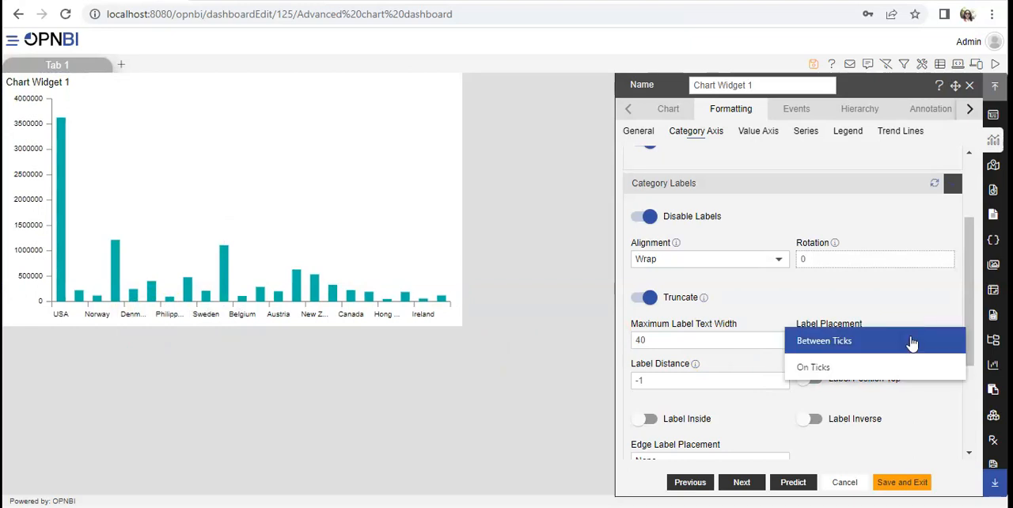
click(859, 367)
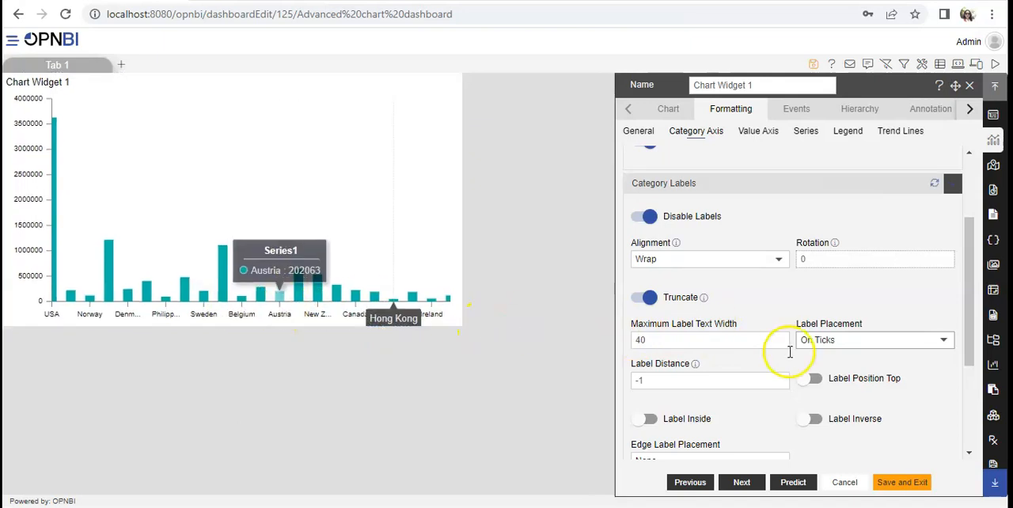
click(881, 343)
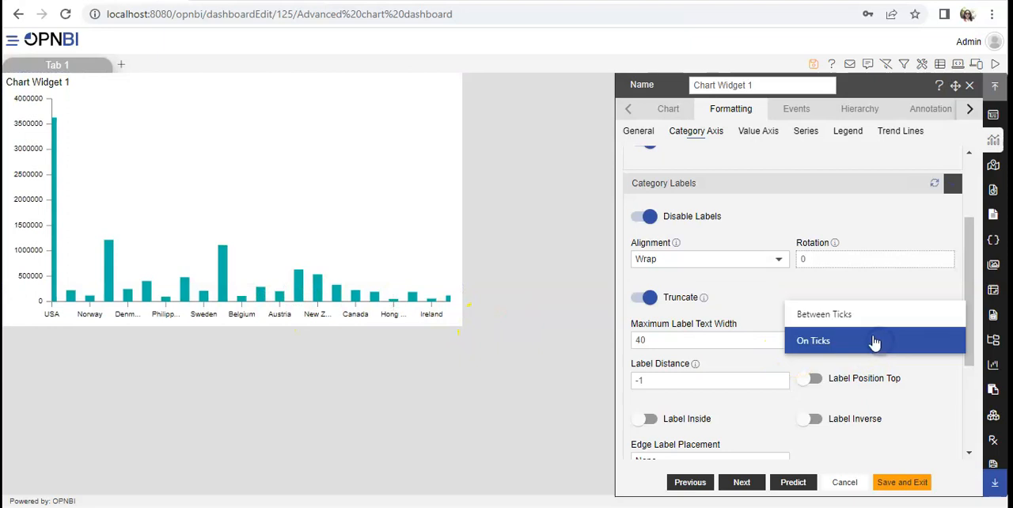
click(839, 317)
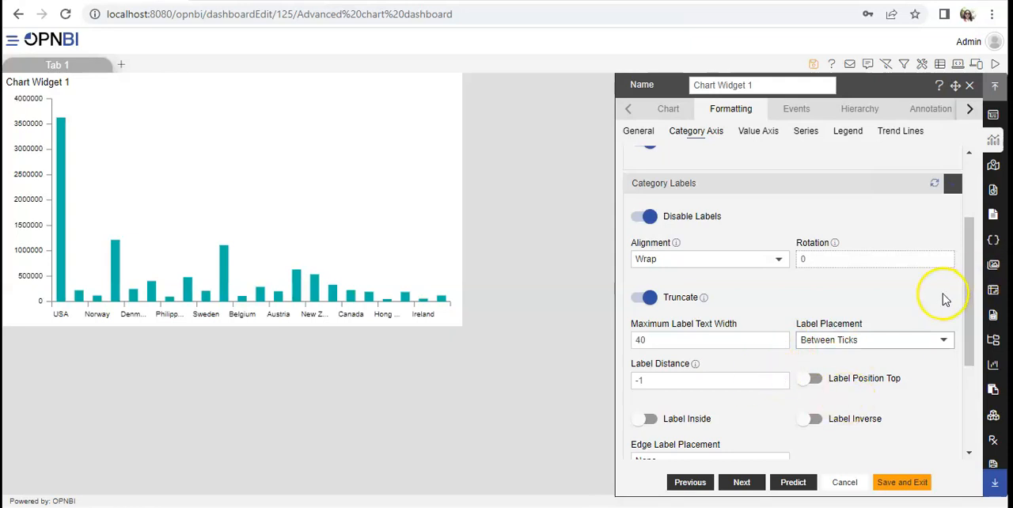
Change the category axis font color to bright red in the category font properties.
drag(969, 294, 969, 334)
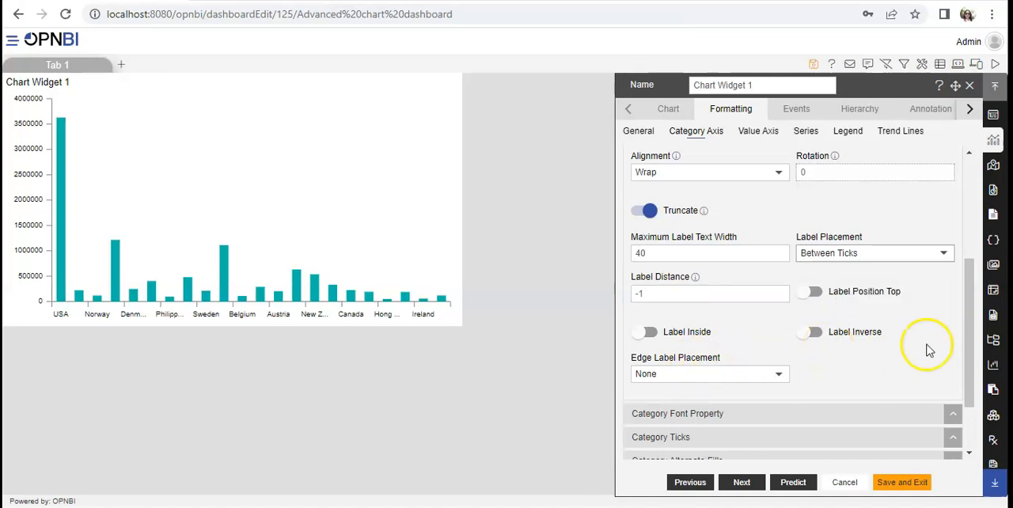
drag(969, 345, 964, 409)
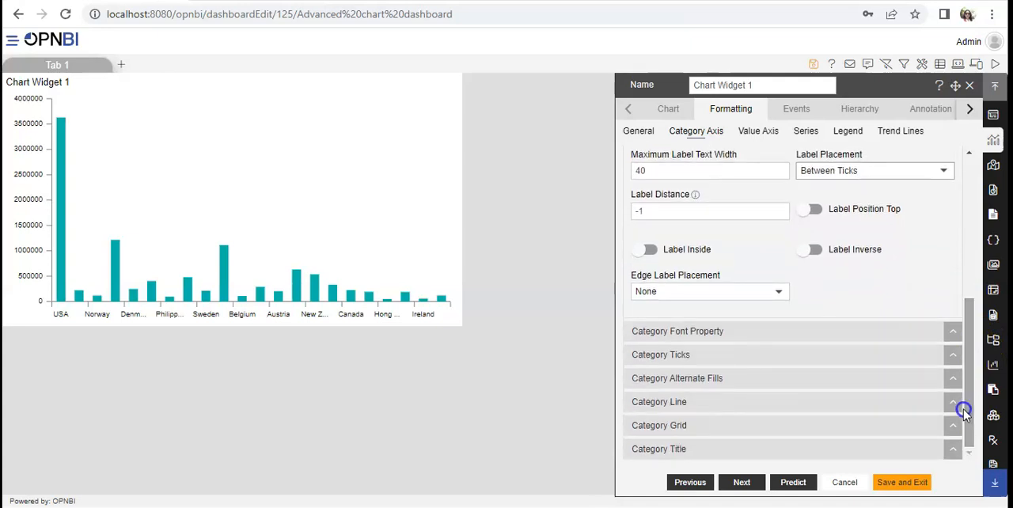
click(764, 336)
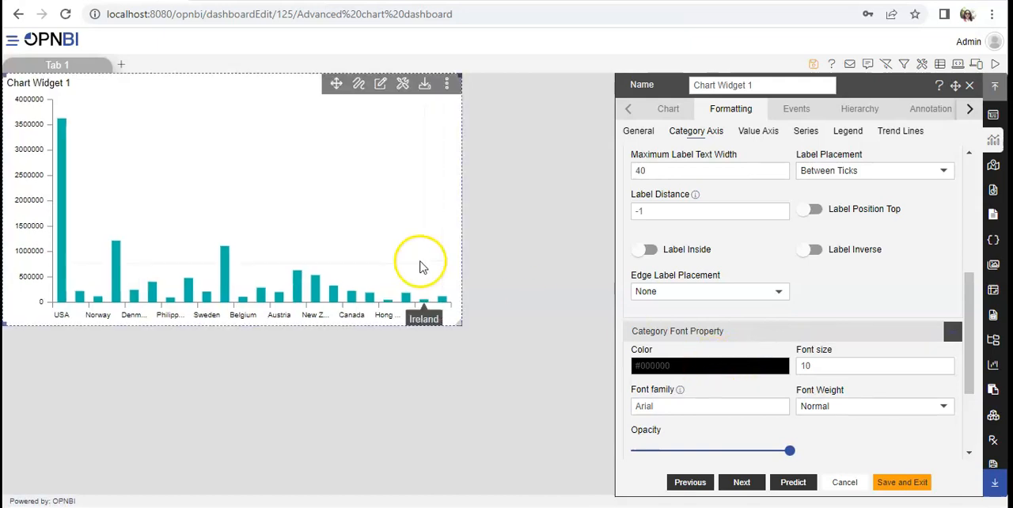
click(693, 366)
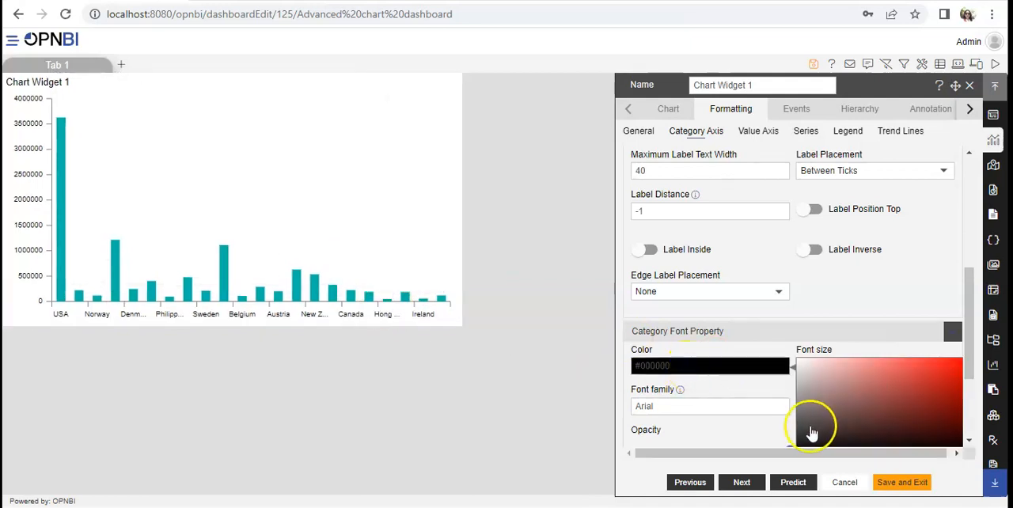
drag(970, 353, 968, 378)
click(770, 300)
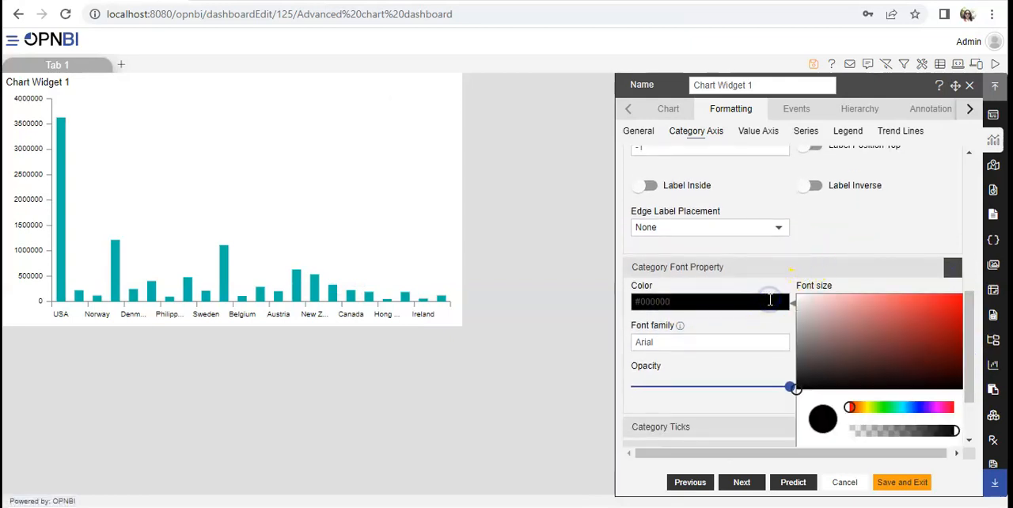
mouse_move(832, 373)
mouse_down()
mouse_move(913, 339)
mouse_move(960, 295)
mouse_up()
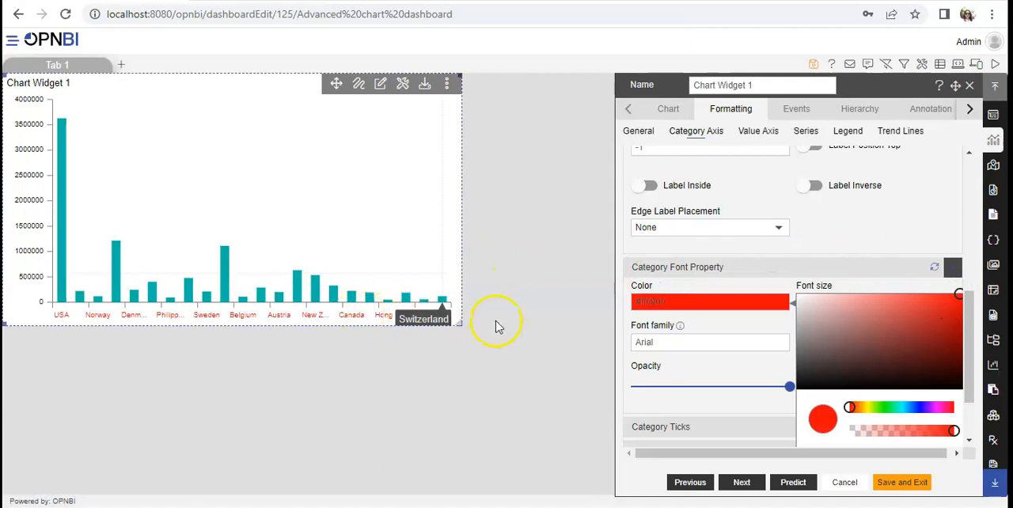
click(716, 326)
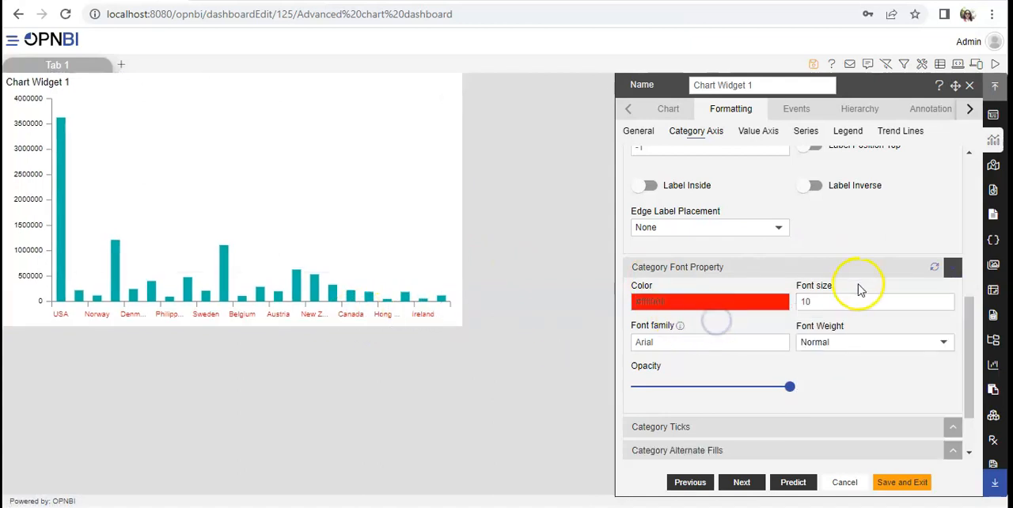
Set the category axis font size to 11 and the font family to Tahoma.
click(946, 299)
click(946, 298)
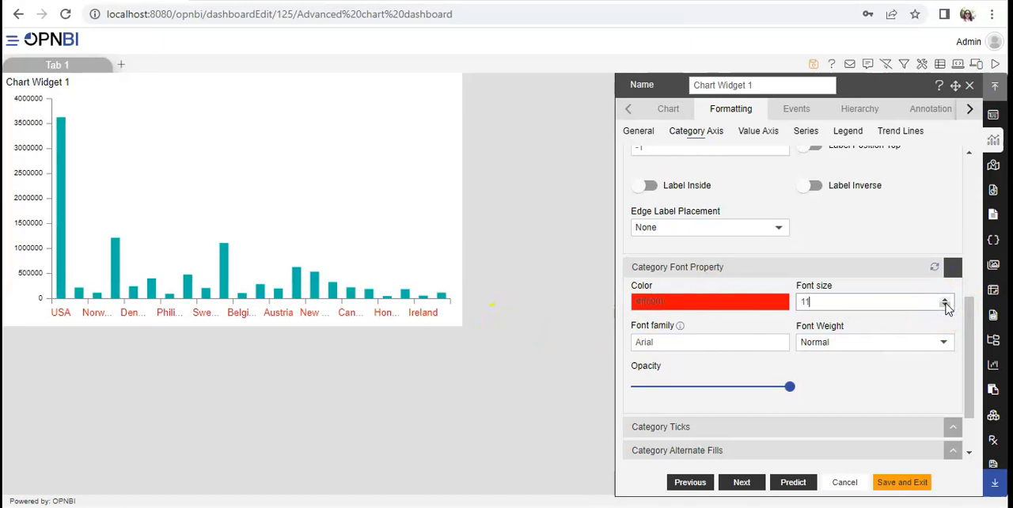
click(741, 342)
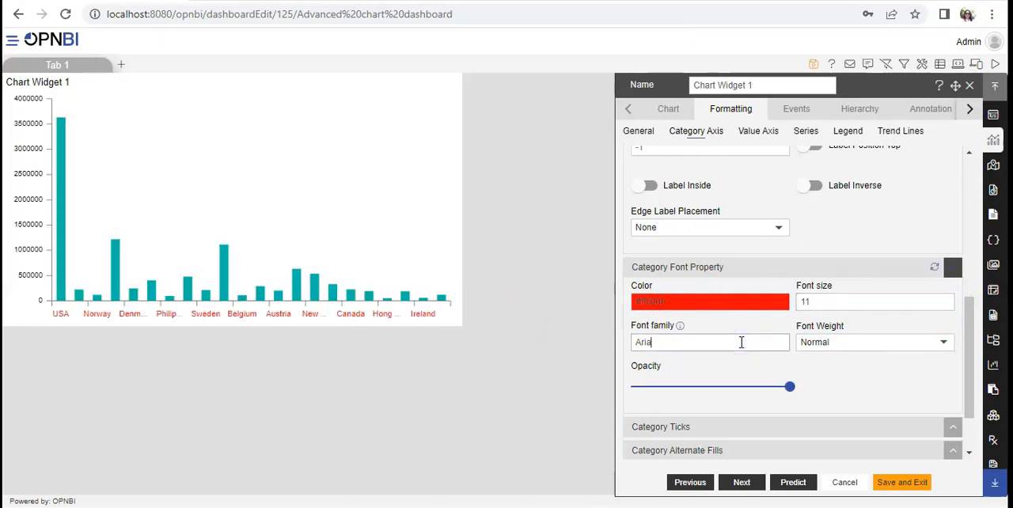
text(Tahoma)
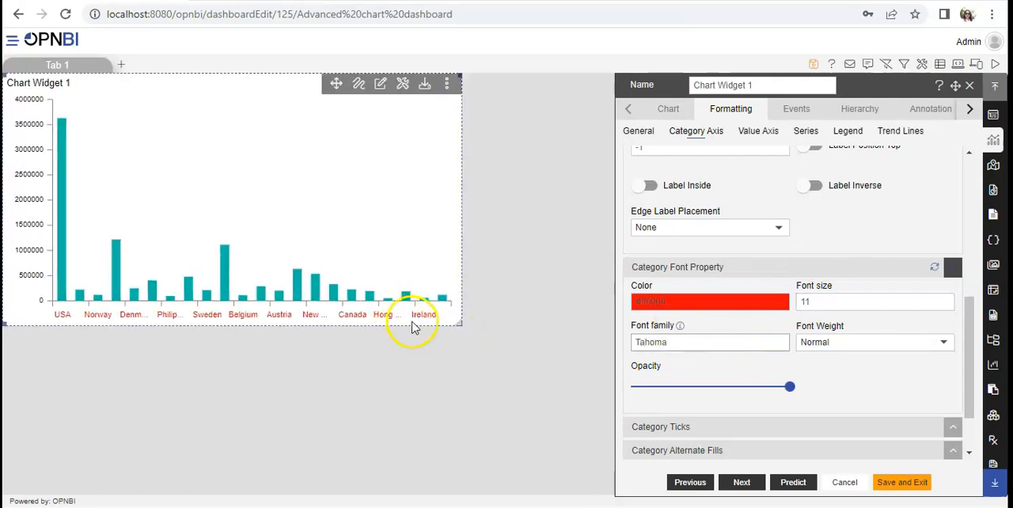
Set the category axis font weight to Bolder and the font opacity to 0.8.
click(829, 342)
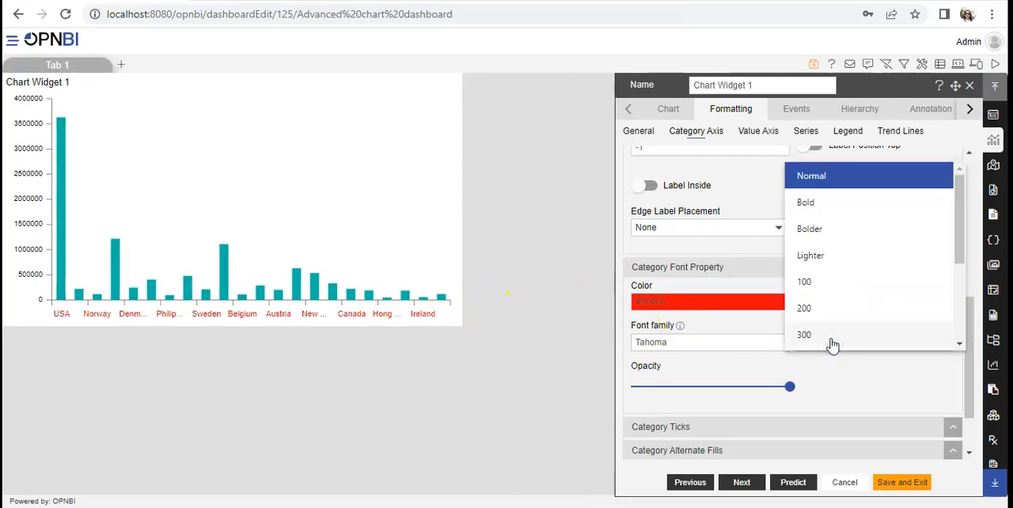
click(809, 228)
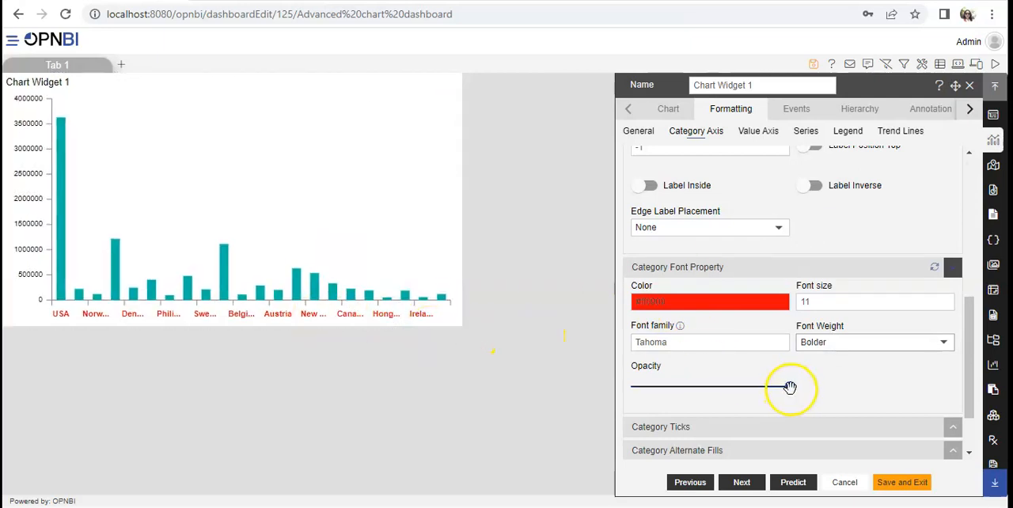
drag(790, 388, 763, 388)
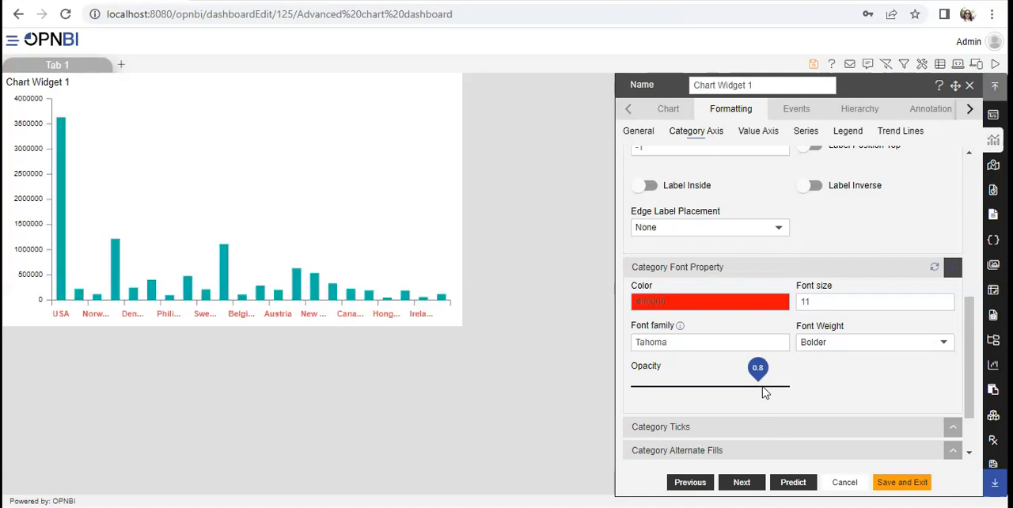
Expand the Category Ticks settings, then disable the ticks and enable them again.
drag(972, 382, 958, 446)
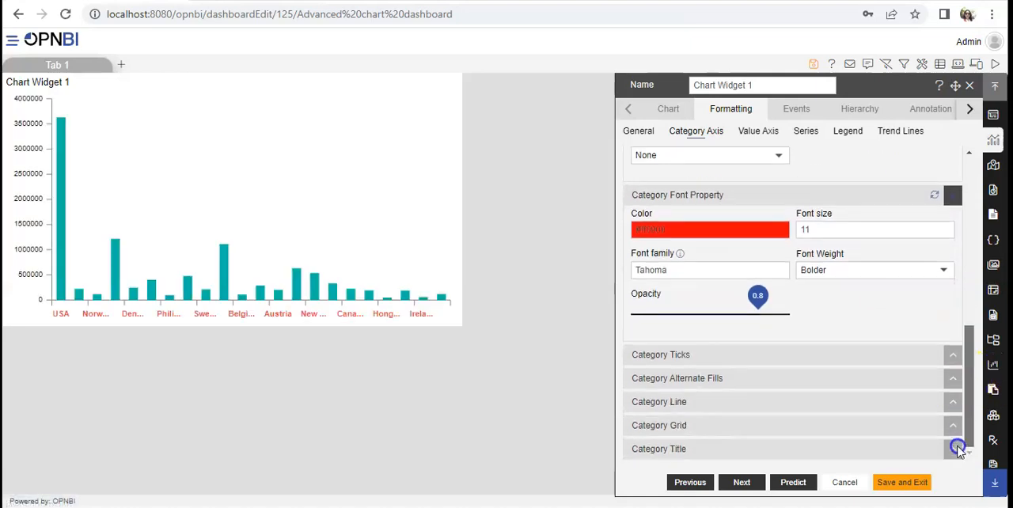
click(798, 358)
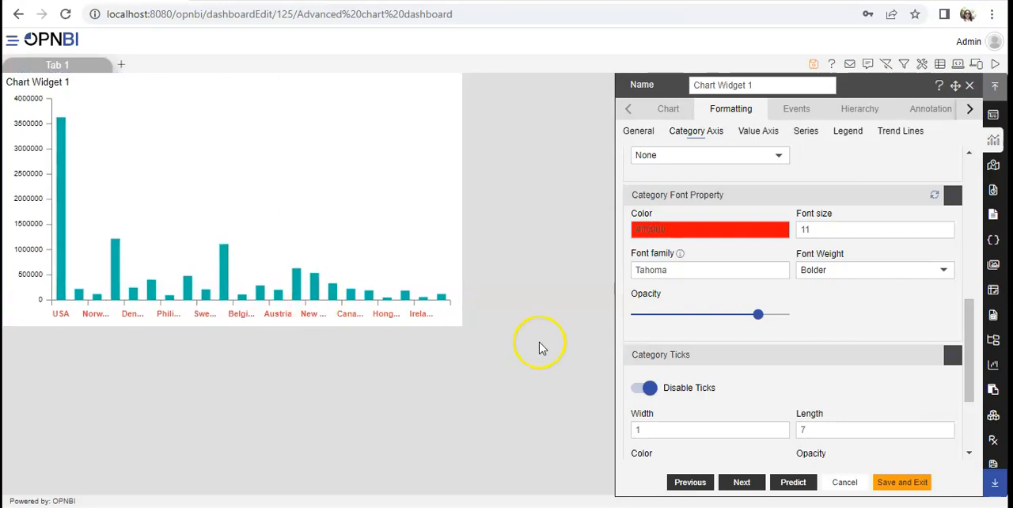
drag(973, 340, 970, 369)
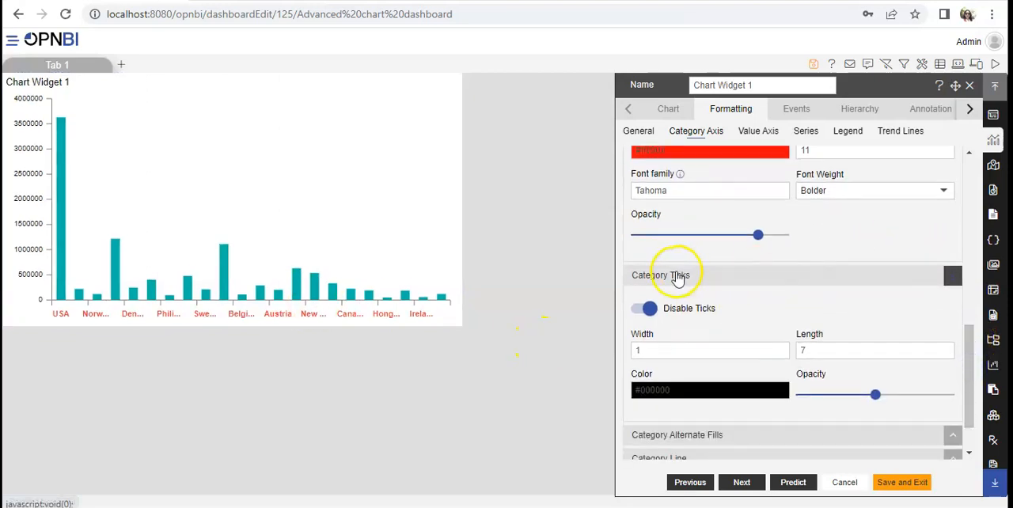
click(648, 310)
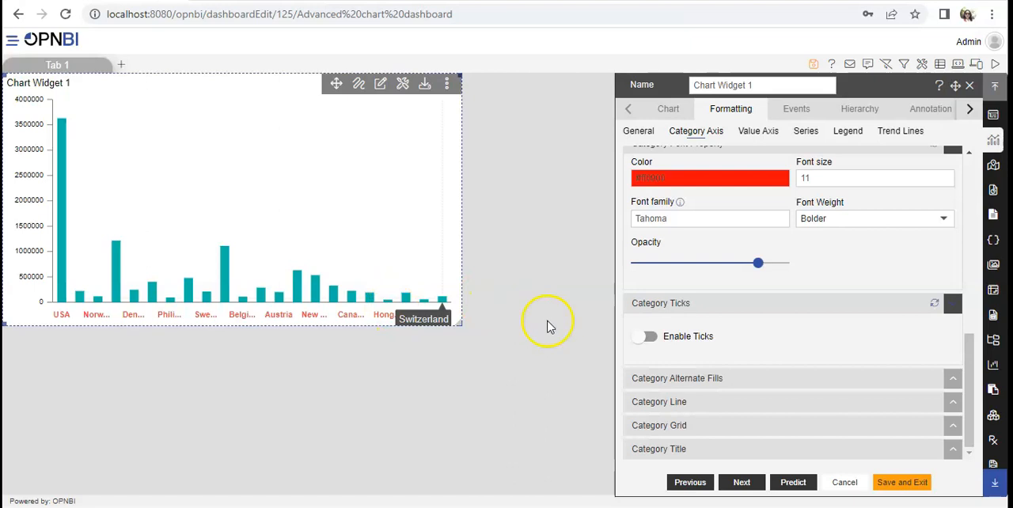
click(645, 337)
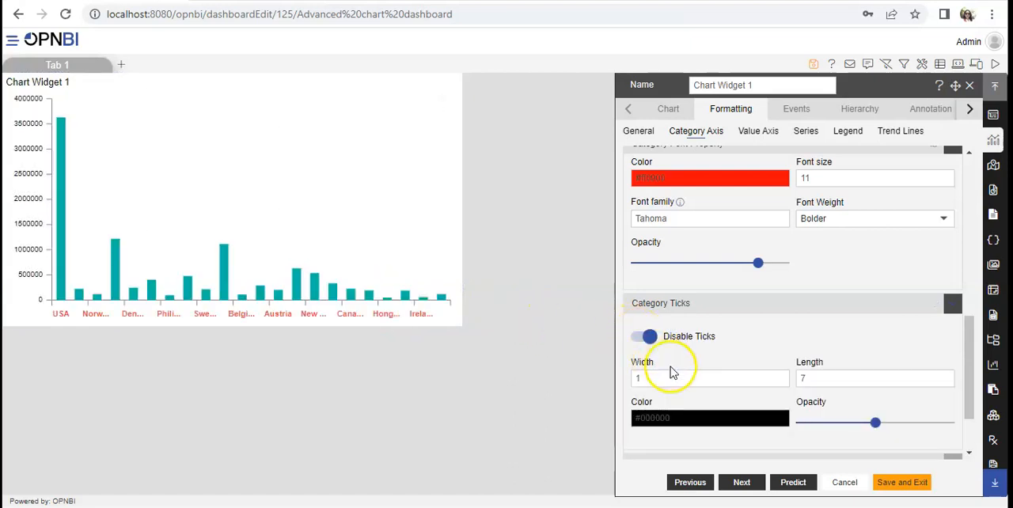
Set the category tick width to 4 and length to 8, and dismiss the antivirus notification covering the settings.
click(780, 377)
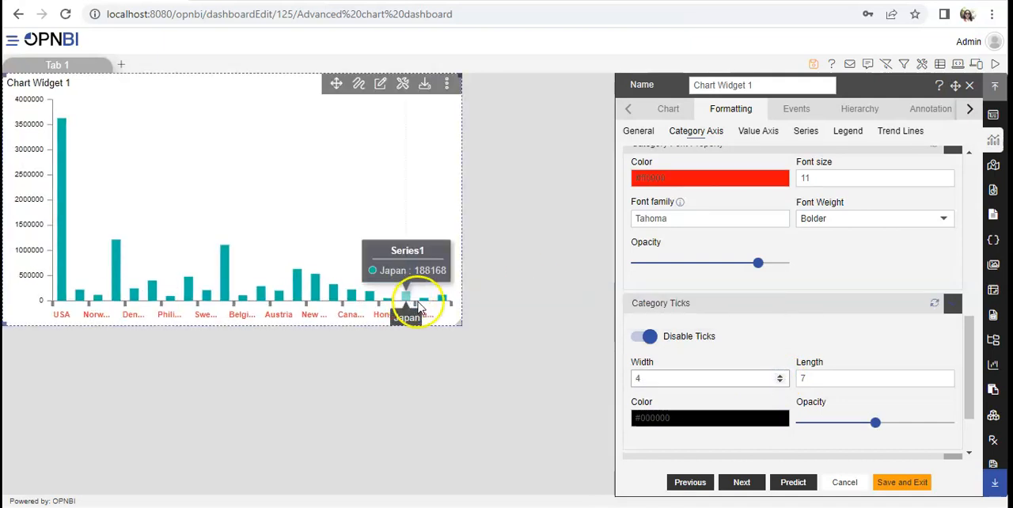
click(948, 378)
click(945, 382)
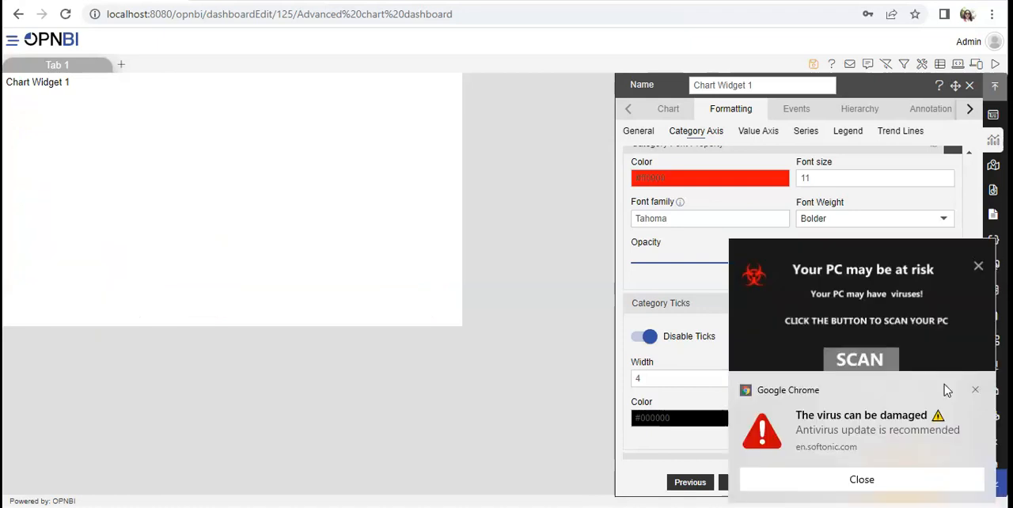
click(979, 268)
click(970, 454)
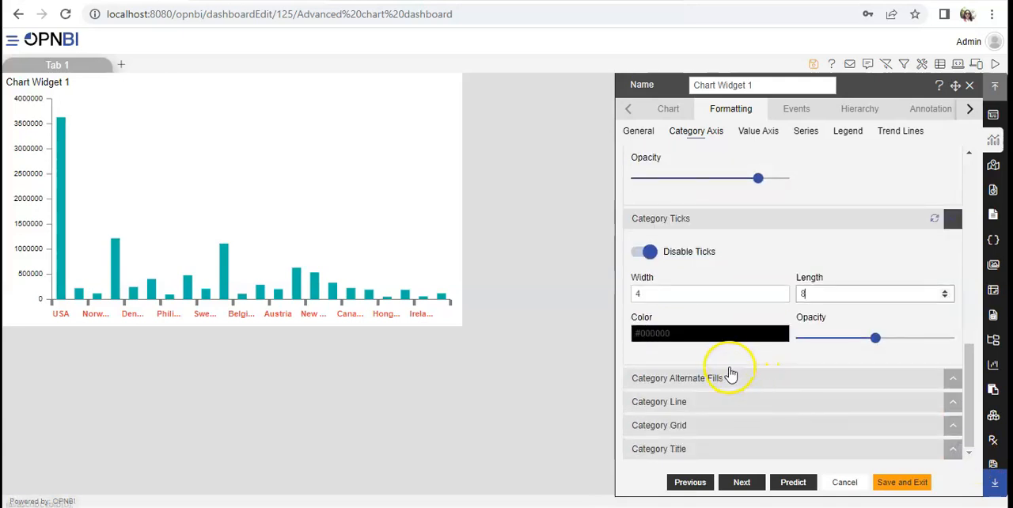
Change the category tick color to bright red.
click(709, 335)
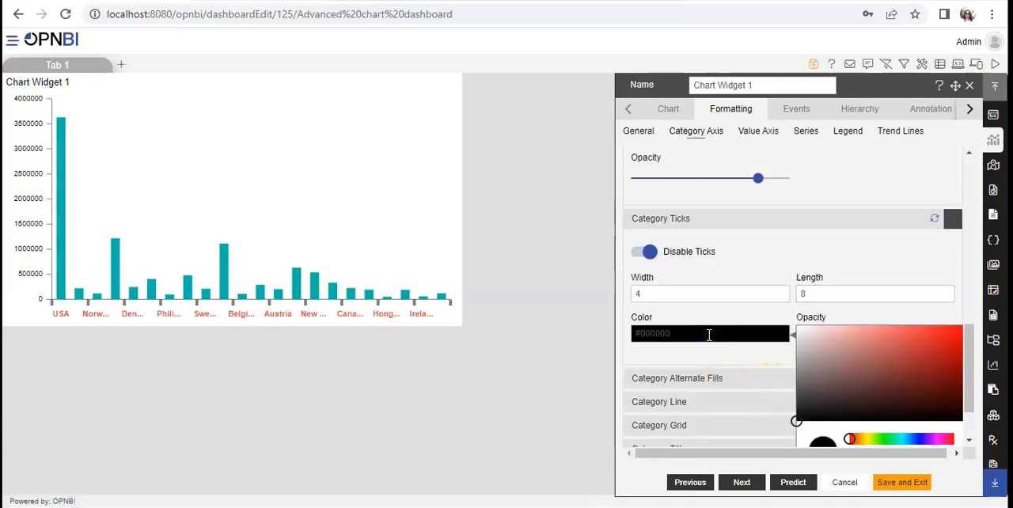
drag(798, 416, 943, 335)
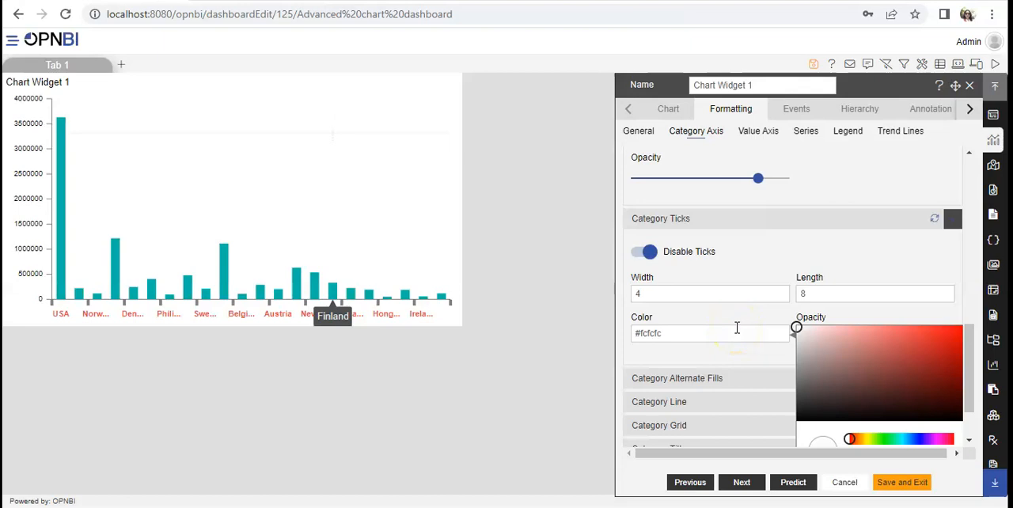
drag(886, 355, 954, 334)
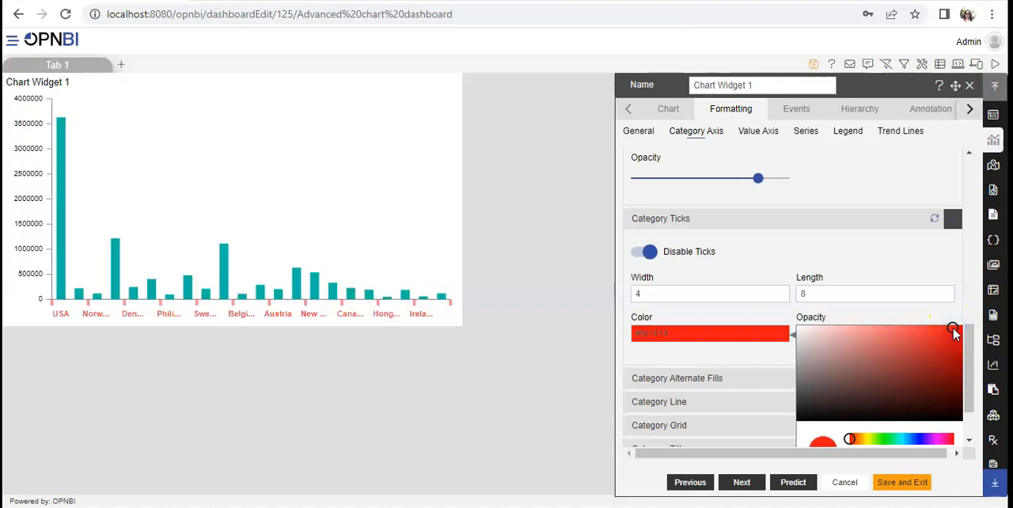
click(750, 352)
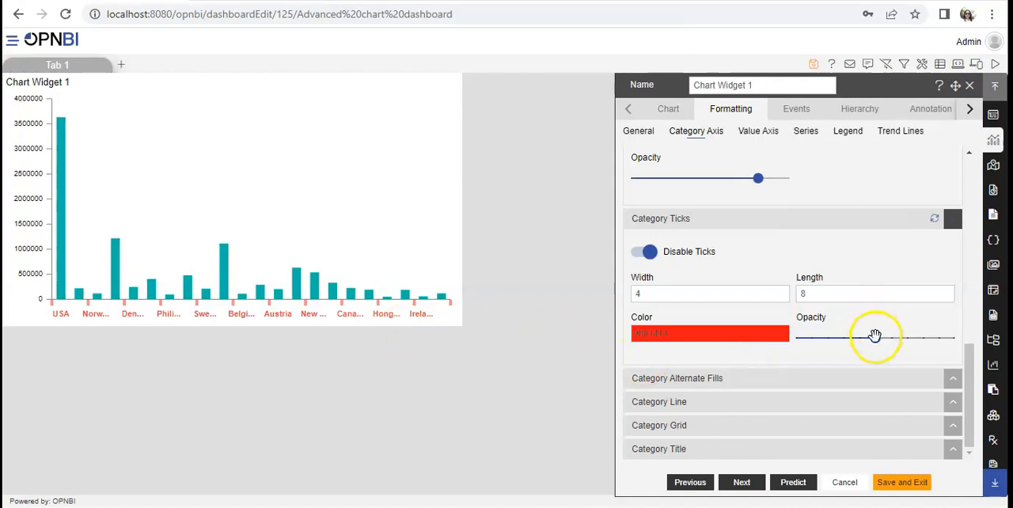
mouse_move(884, 338)
mouse_down()
mouse_move(926, 338)
mouse_move(879, 337)
mouse_up()
Enable the category alternate fills and set their opacity to 0.3.
drag(969, 412, 969, 425)
click(808, 377)
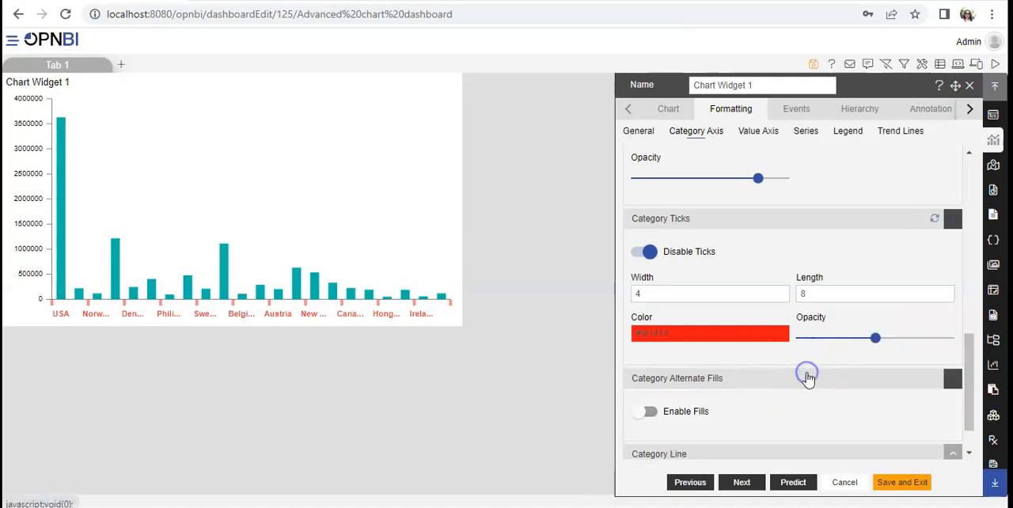
drag(971, 410, 969, 445)
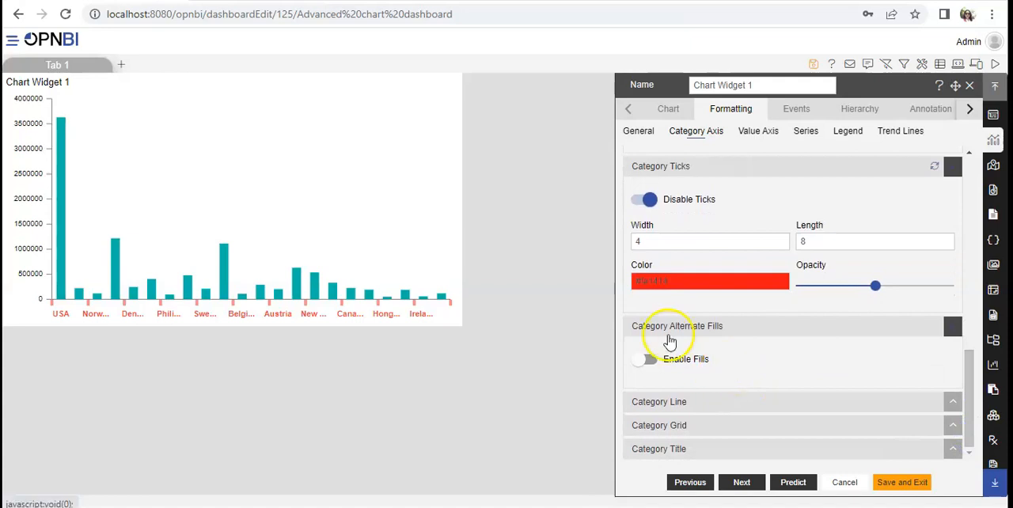
click(640, 363)
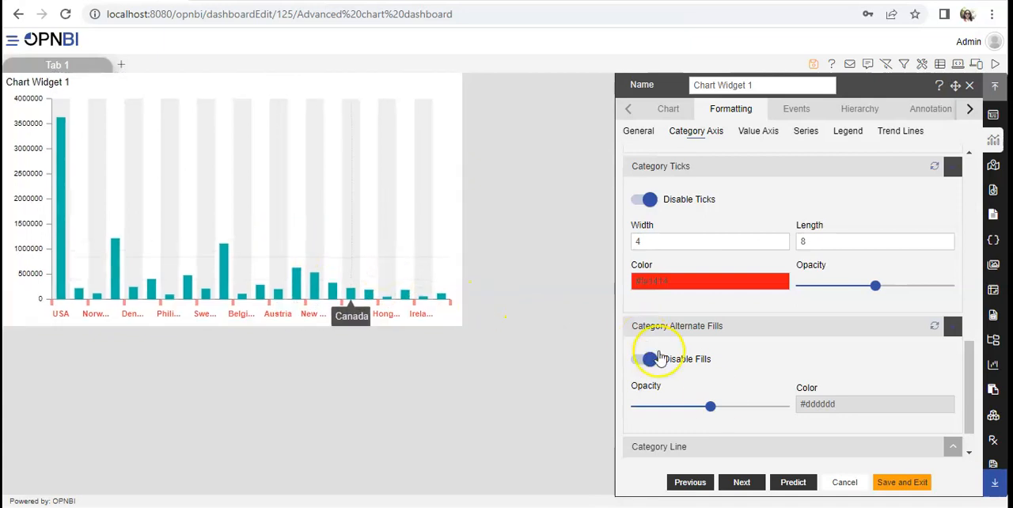
drag(970, 406, 964, 425)
drag(710, 361, 681, 360)
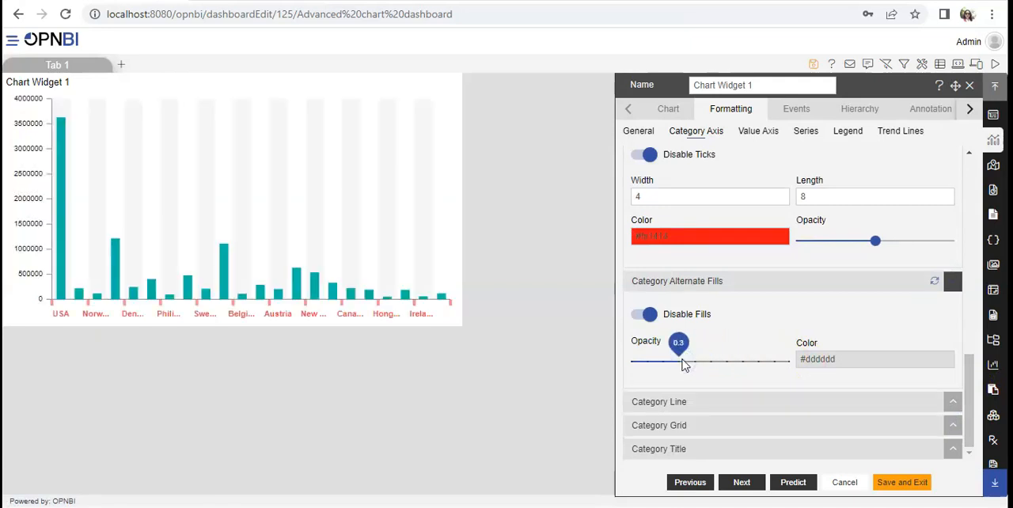
Change the category alternate fill color to bright red.
click(817, 357)
click(835, 359)
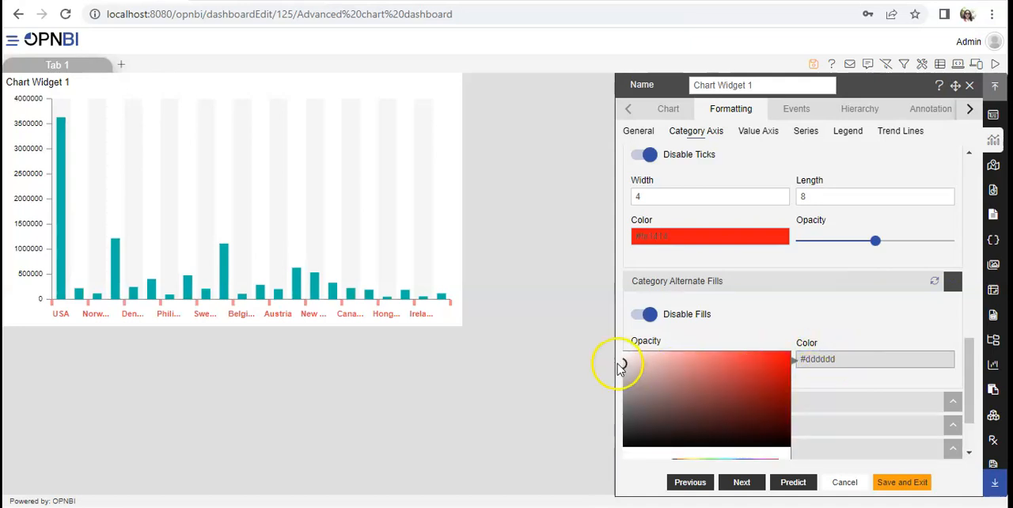
drag(643, 365, 795, 355)
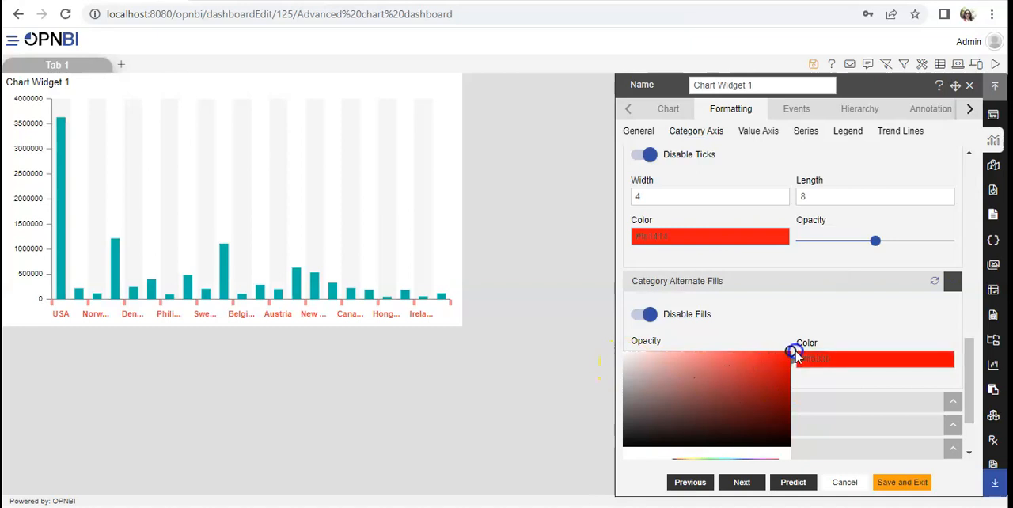
click(796, 357)
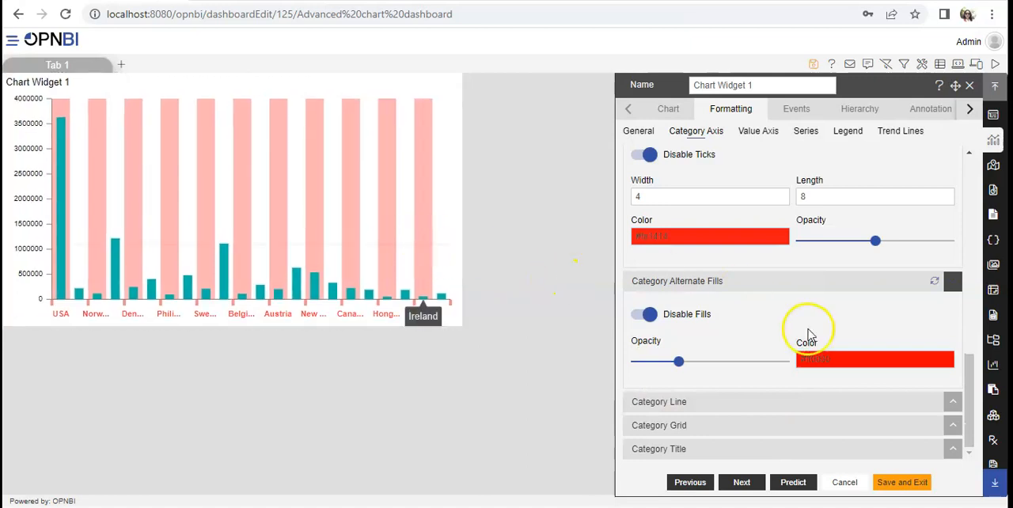
Expand the Category Line settings, then disable the axis line and enable it again.
click(960, 428)
click(891, 408)
drag(966, 407, 966, 441)
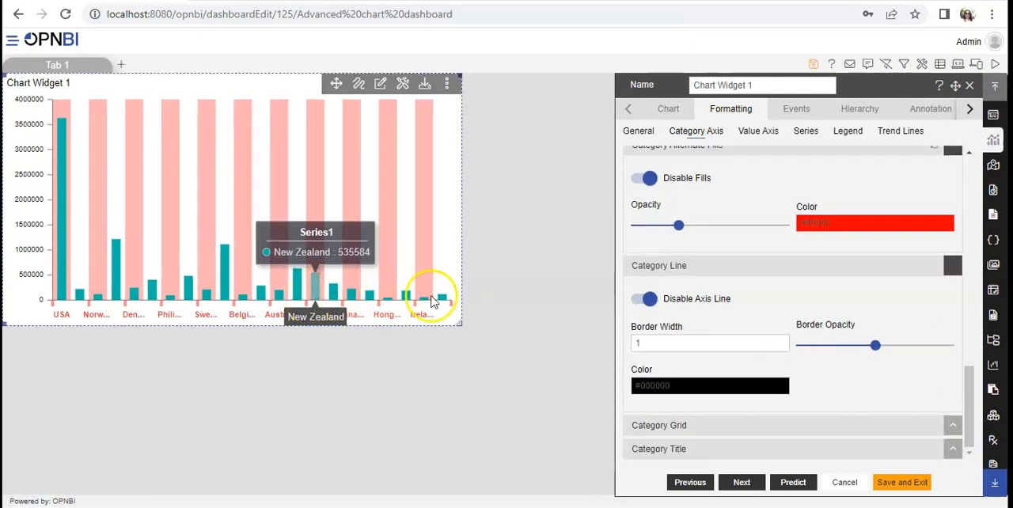
click(648, 301)
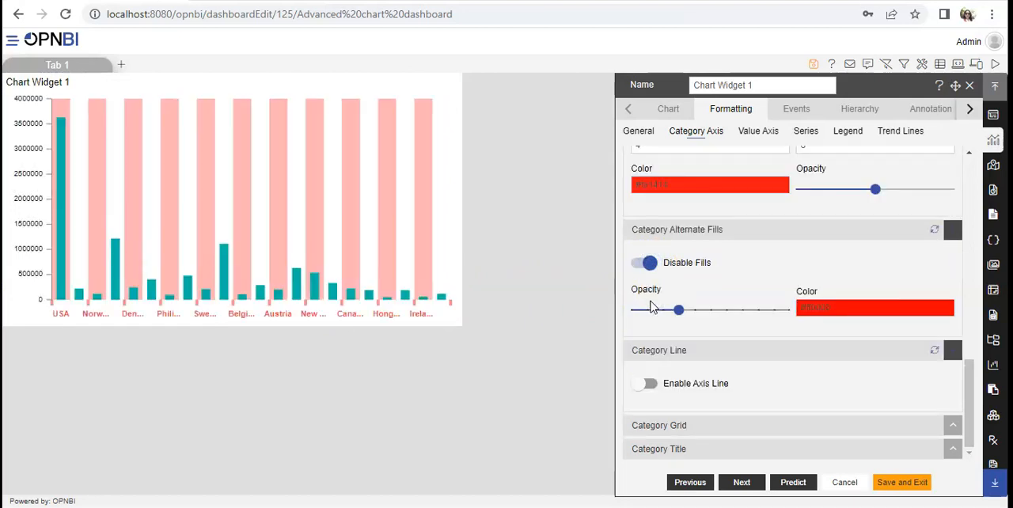
click(642, 394)
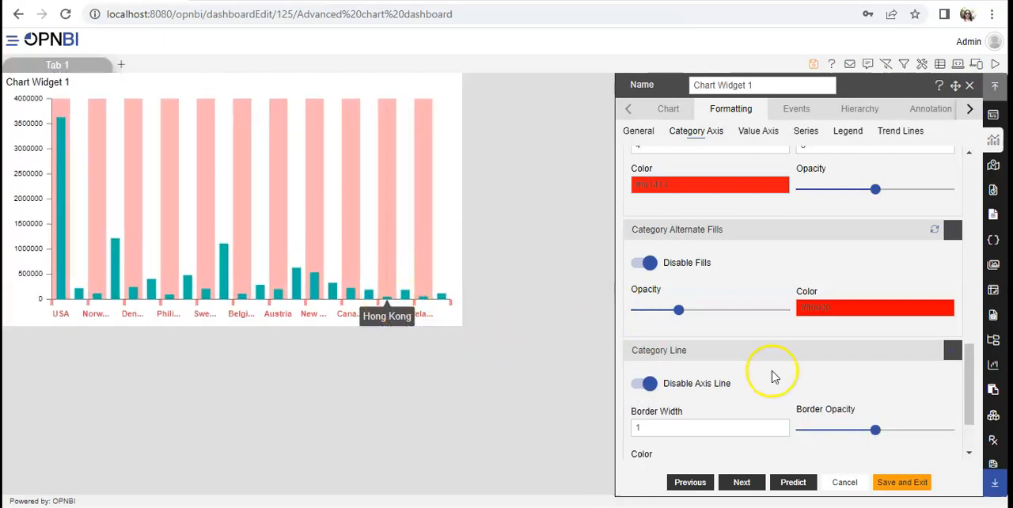
Set the category axis line's border opacity to 0.4 and its color to bright red.
drag(971, 387, 971, 433)
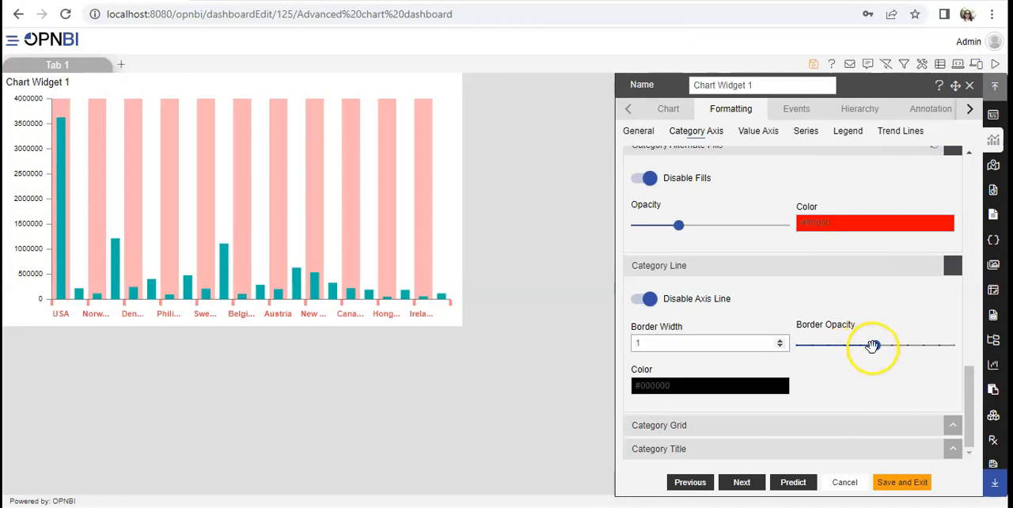
mouse_move(873, 345)
mouse_down()
mouse_move(927, 345)
mouse_move(867, 346)
mouse_up()
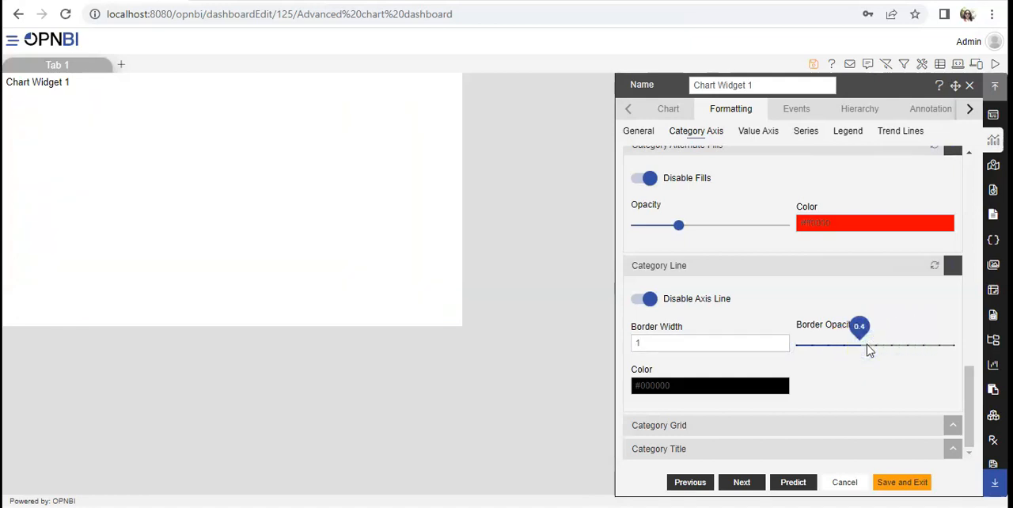
click(707, 384)
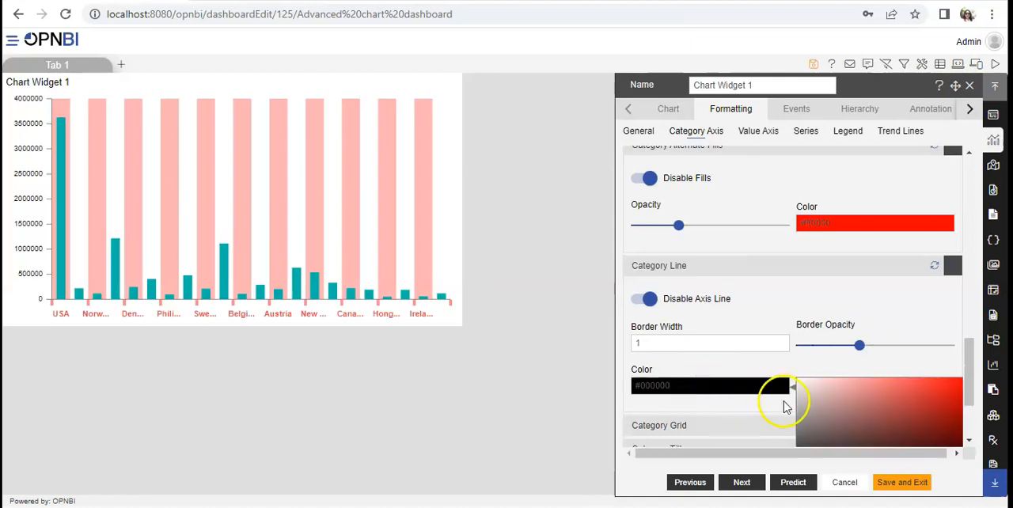
click(970, 404)
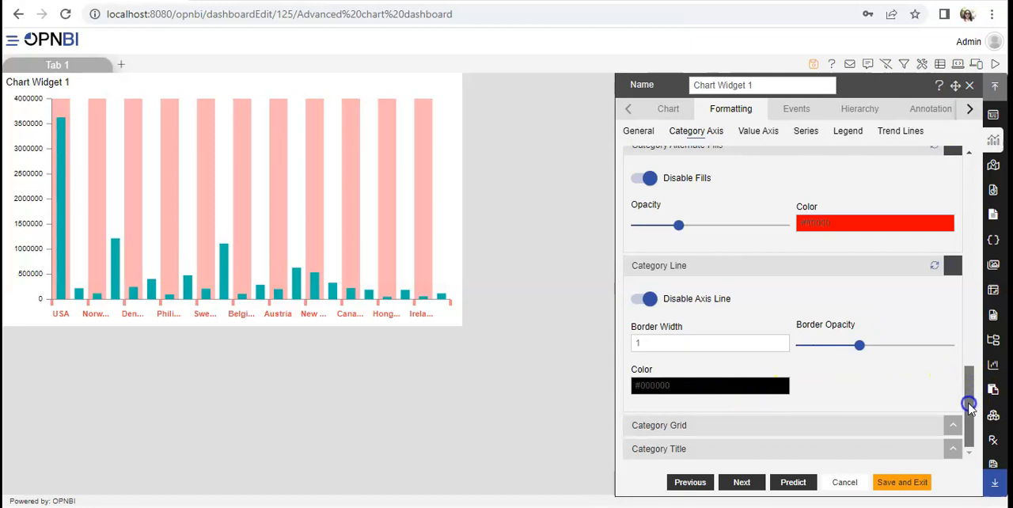
click(727, 385)
click(955, 383)
drag(956, 380, 961, 380)
click(849, 361)
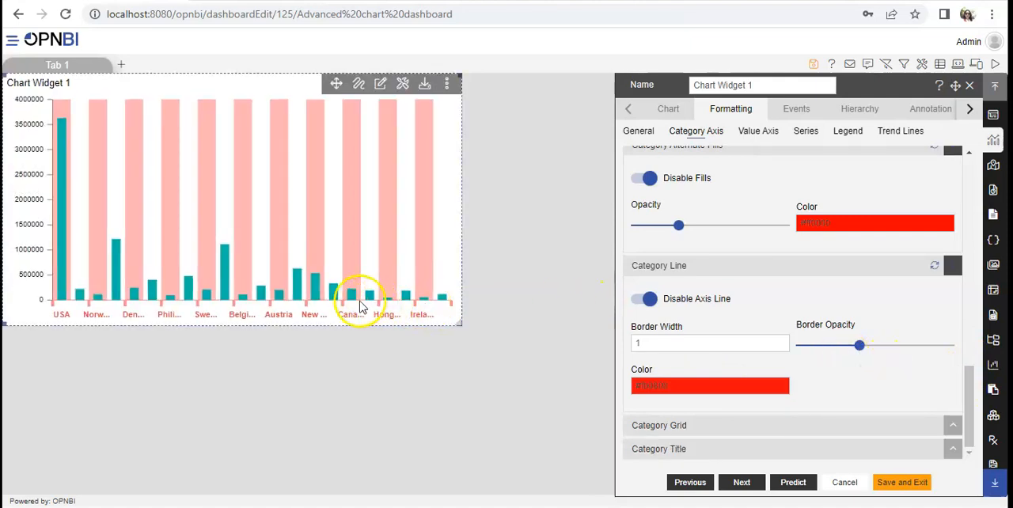
mouse_move(366, 307)
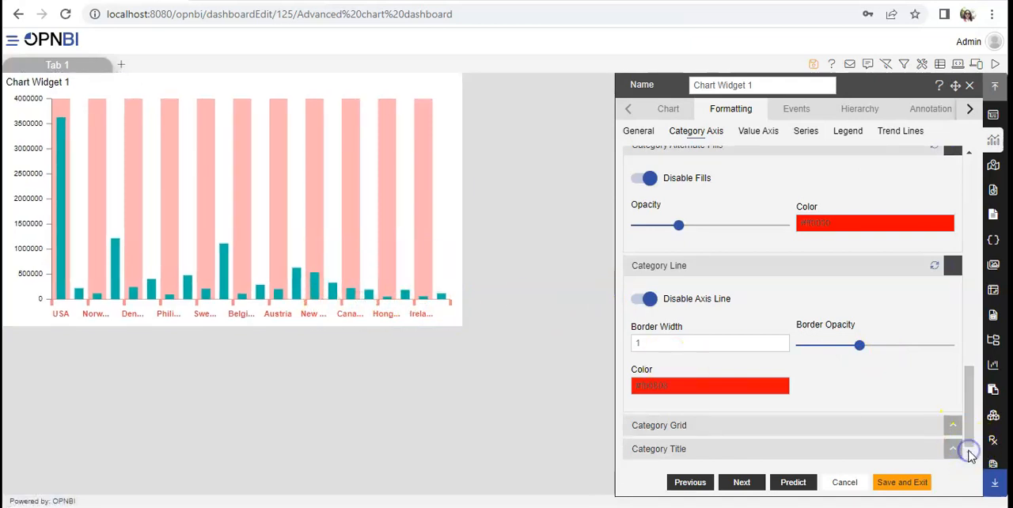
Expand the Category Grid settings, enable the grid, disable it and enable it again.
click(771, 427)
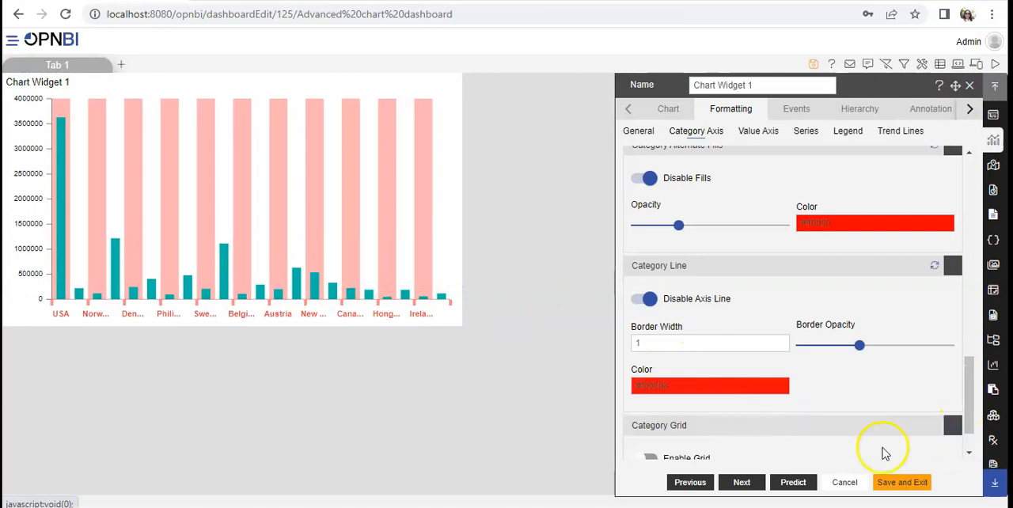
click(968, 457)
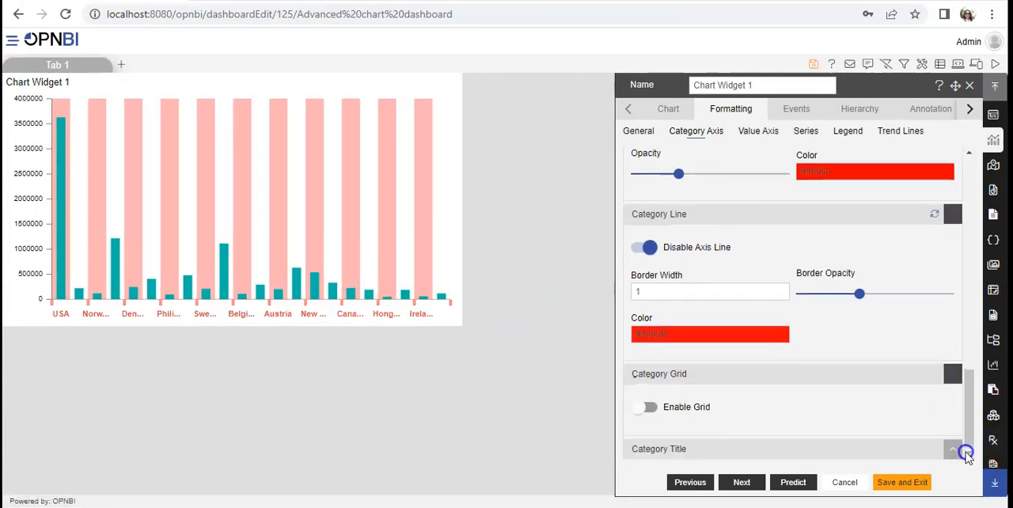
click(642, 408)
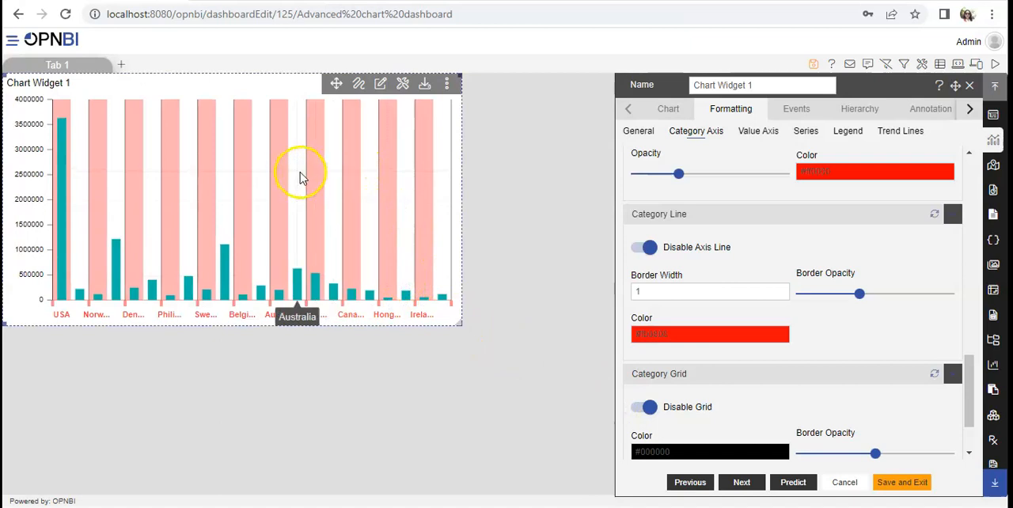
click(650, 407)
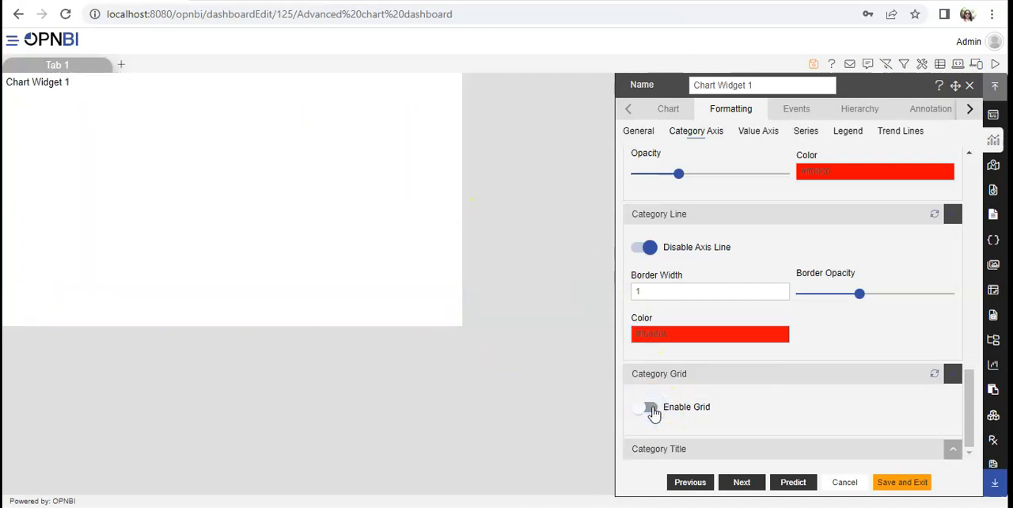
click(638, 408)
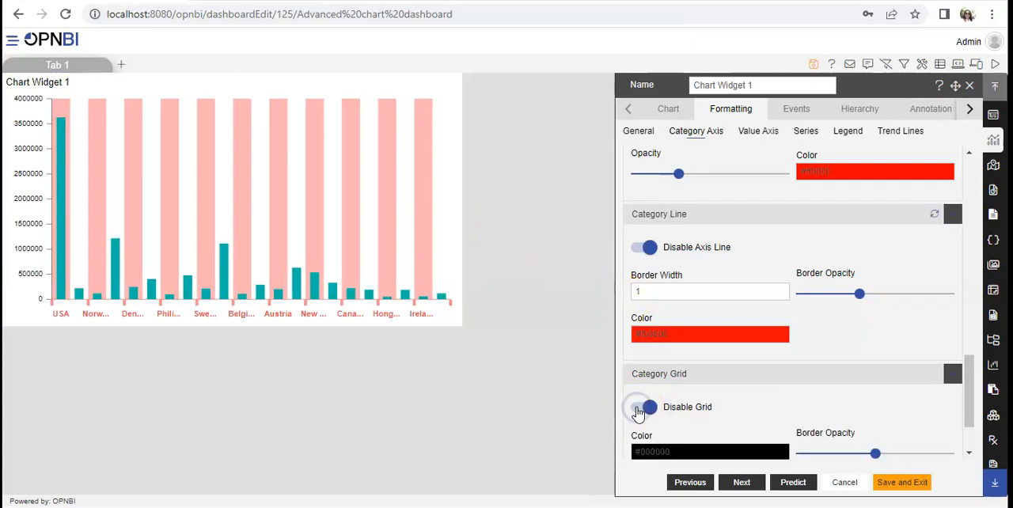
Set the category grid's color to bright red, its border opacity to about 0.4 and its border width to 3.
click(969, 454)
click(714, 367)
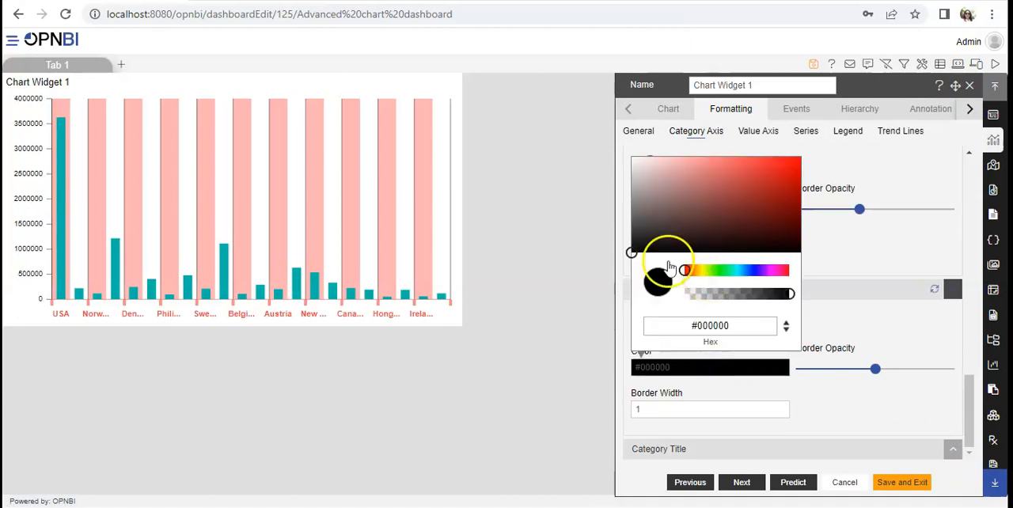
drag(632, 254, 805, 165)
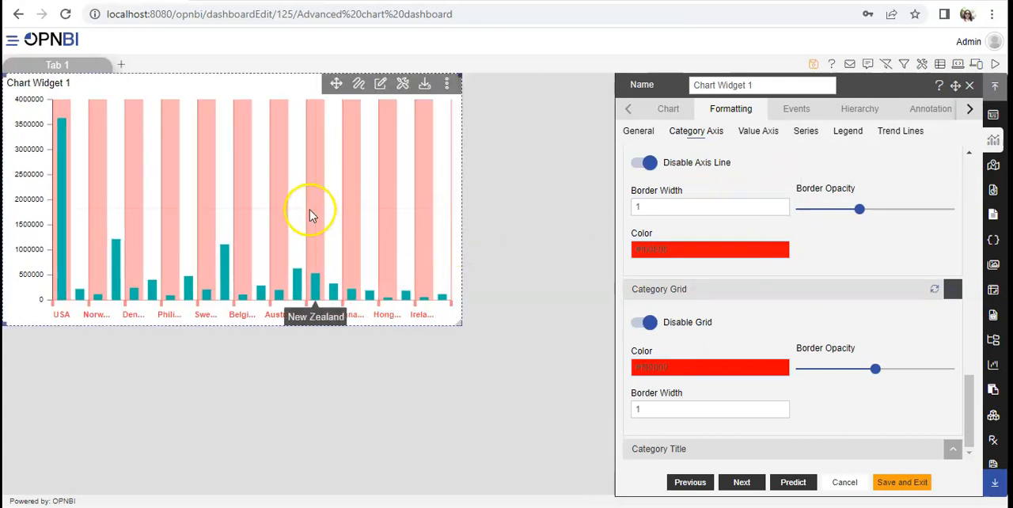
mouse_move(874, 368)
mouse_down()
mouse_move(912, 368)
mouse_move(860, 368)
mouse_up()
click(779, 408)
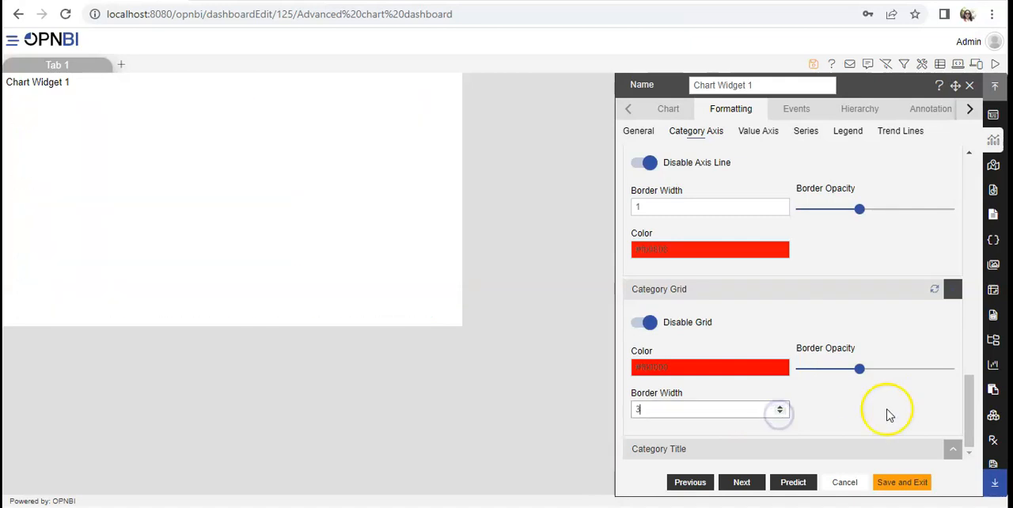
Expand the Category Title settings, enable the title and set its text to "Sales by country".
click(970, 454)
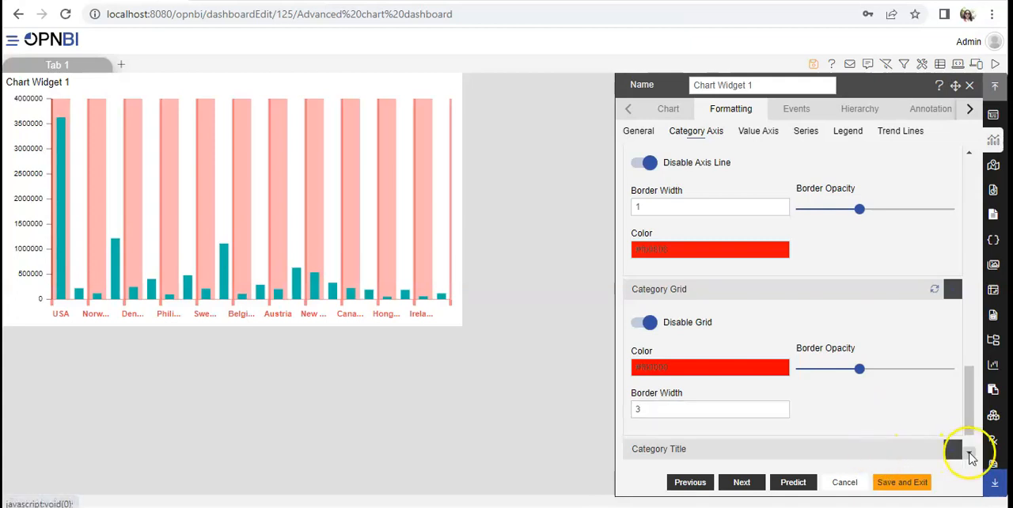
click(970, 454)
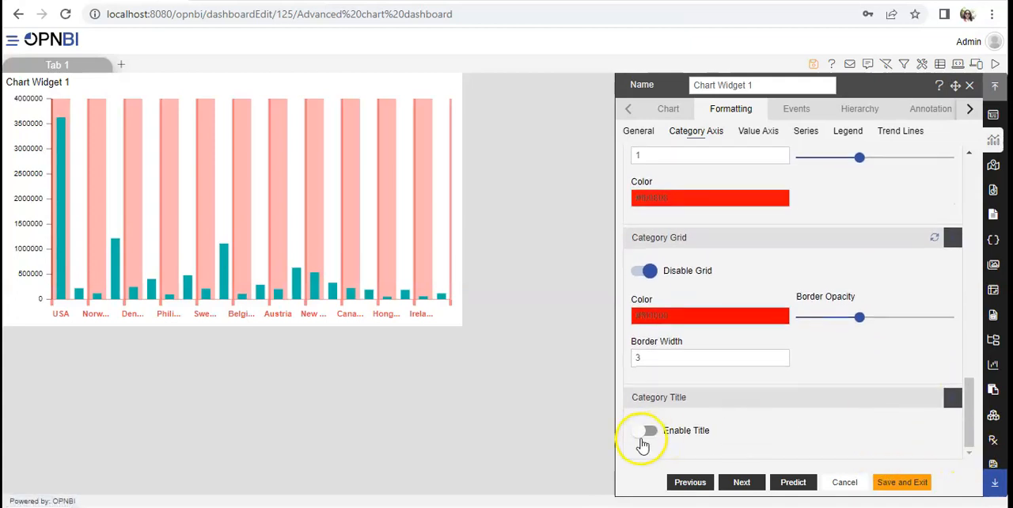
click(639, 437)
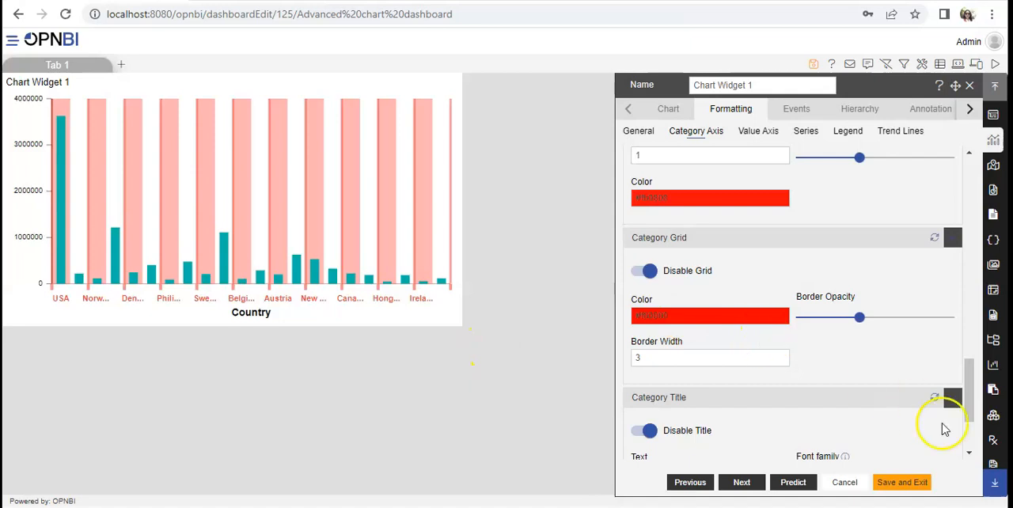
drag(970, 395, 769, 341)
drag(970, 414, 969, 435)
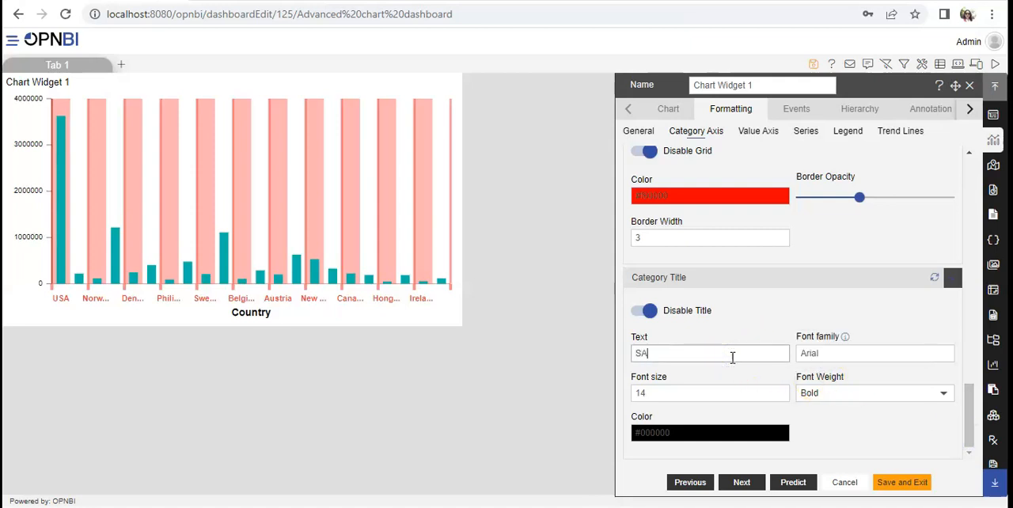
key(BackSpace)
text(ales by country)
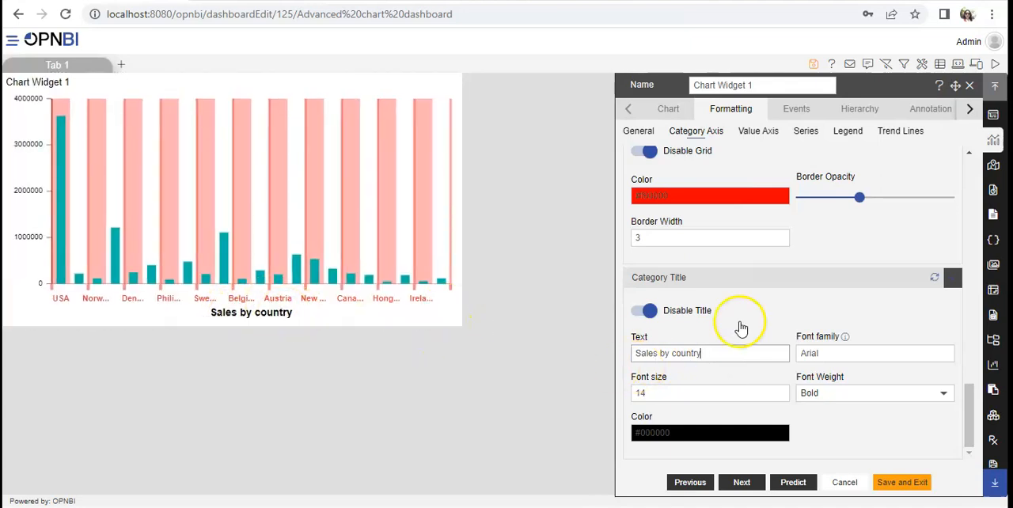
Set the category title's font family to Tahoma, and try font size 17 before returning it to 14.
click(882, 353)
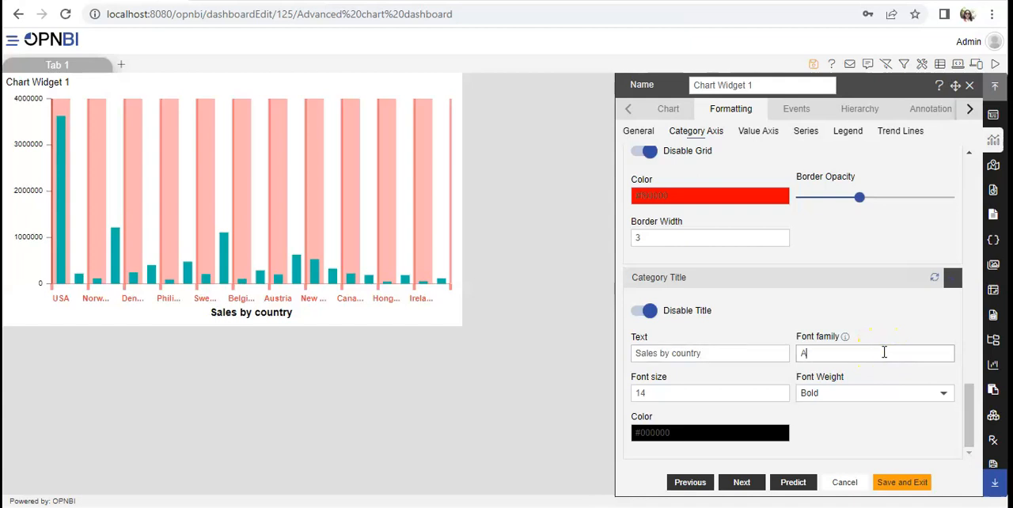
text(Tahoma)
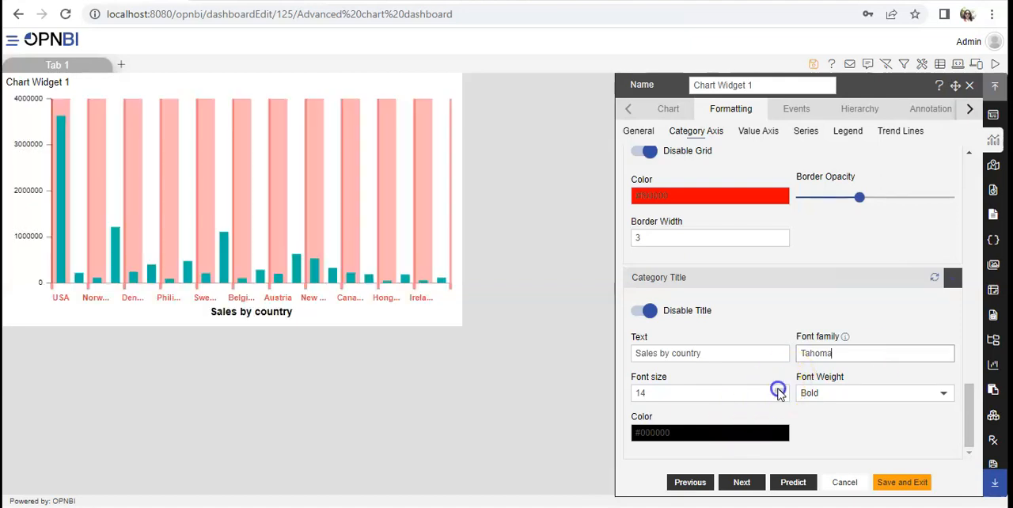
click(778, 390)
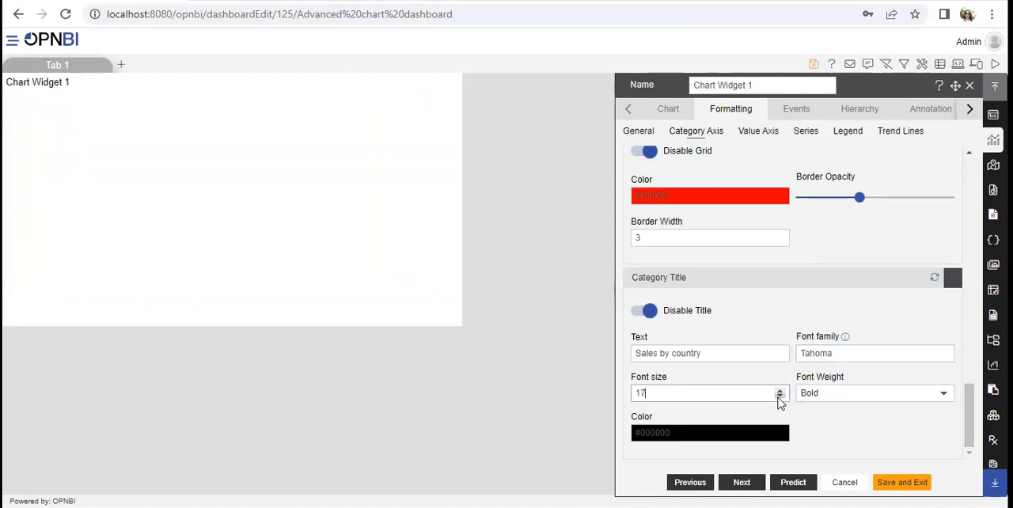
click(779, 398)
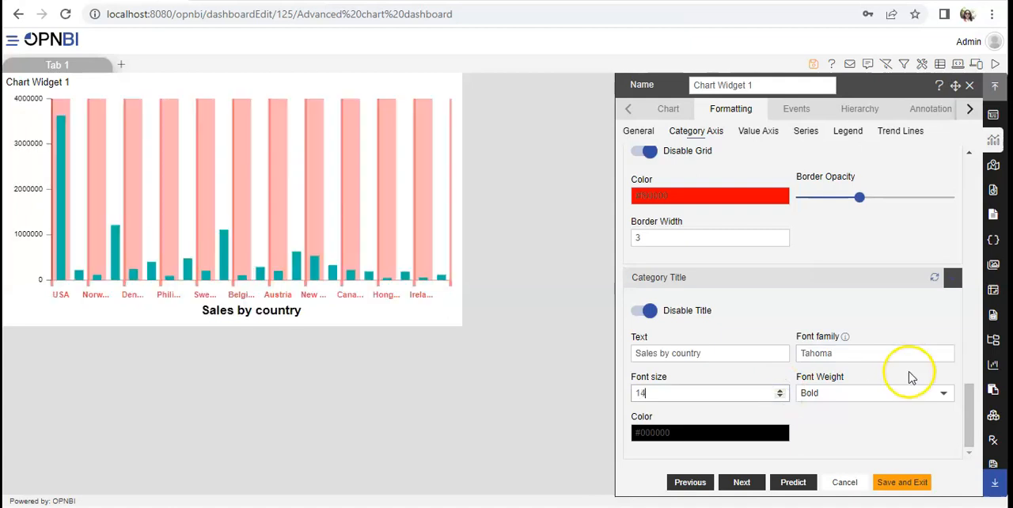
Try the Bolder font weight on the category title and replace it with Lighter.
click(946, 398)
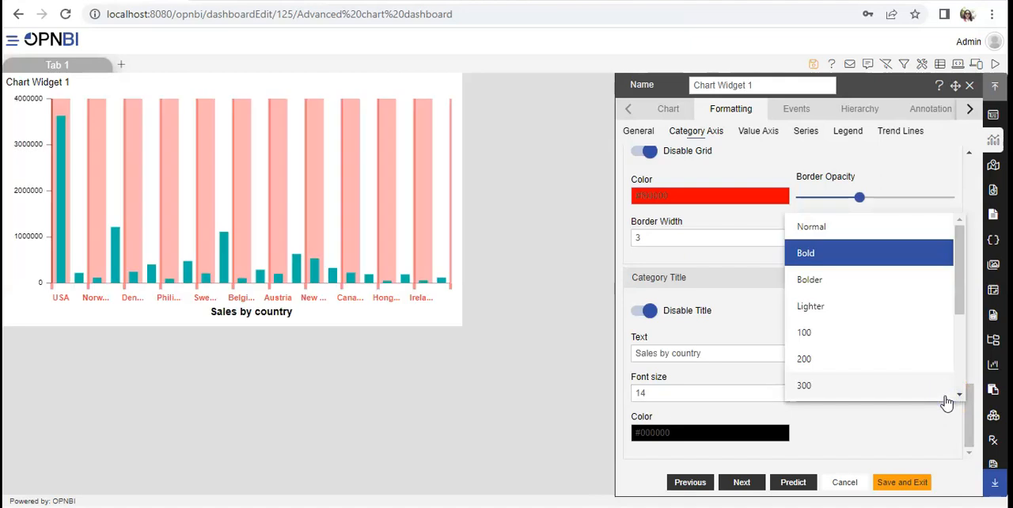
click(843, 280)
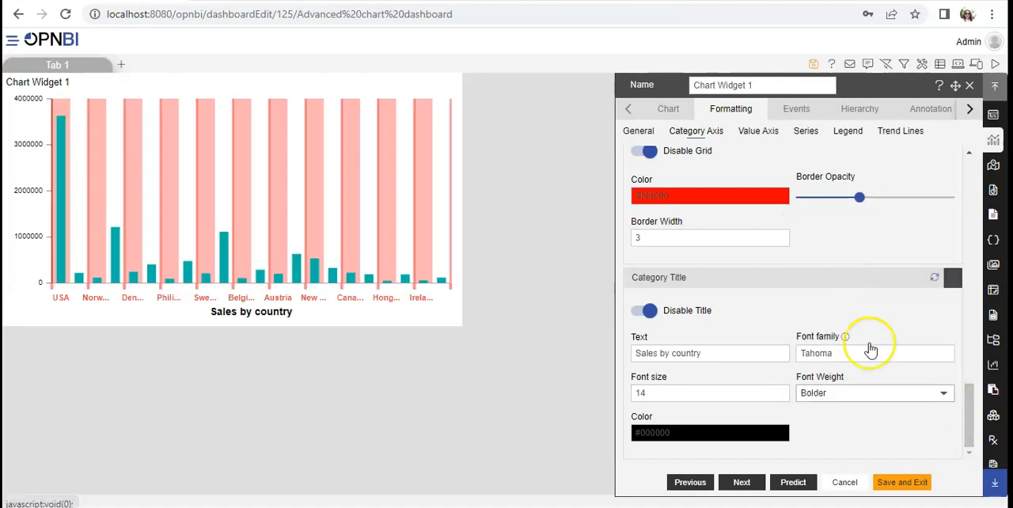
click(926, 393)
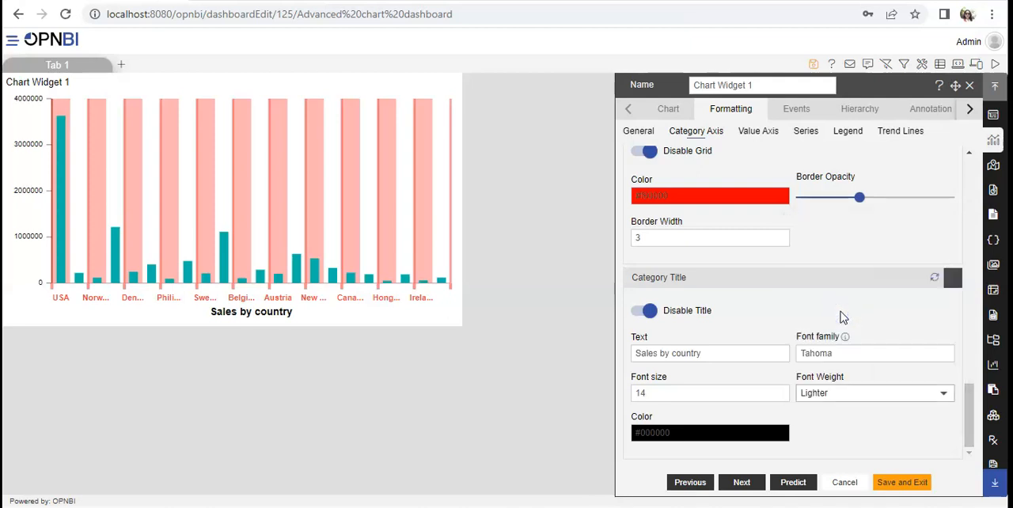
Change the category title's color to bright red.
click(708, 432)
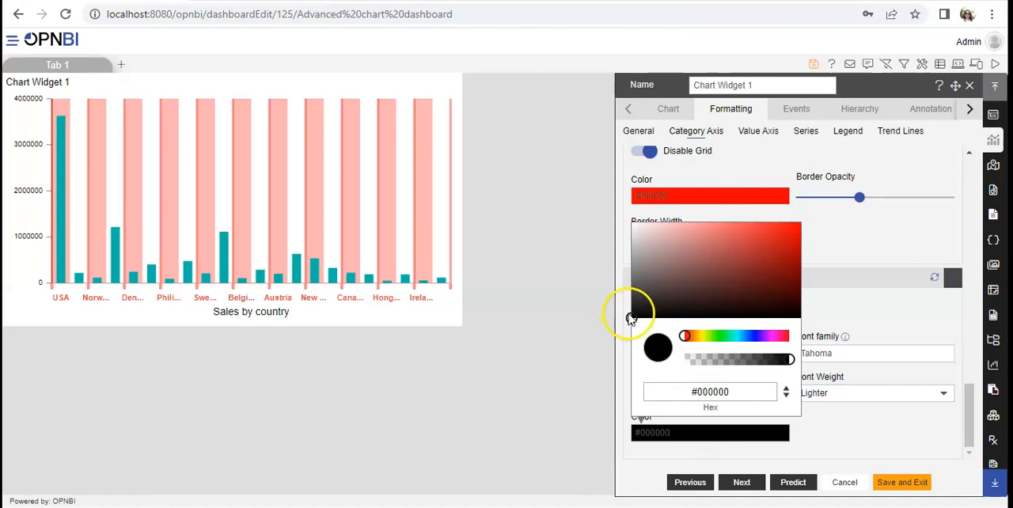
mouse_move(636, 320)
mouse_down()
mouse_move(791, 247)
mouse_move(805, 223)
mouse_up()
click(806, 226)
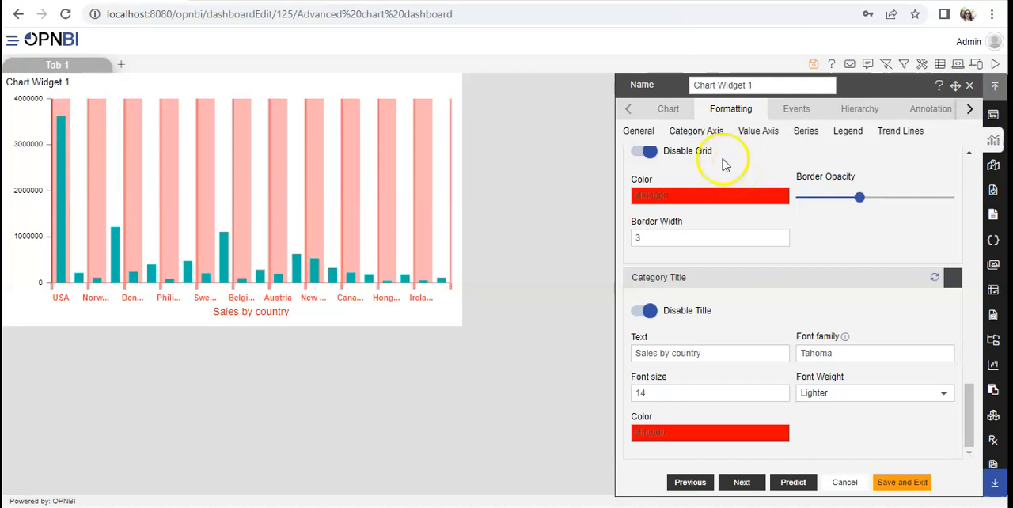
Return to the chart type and dataset settings of Chart Widget 1.
click(672, 115)
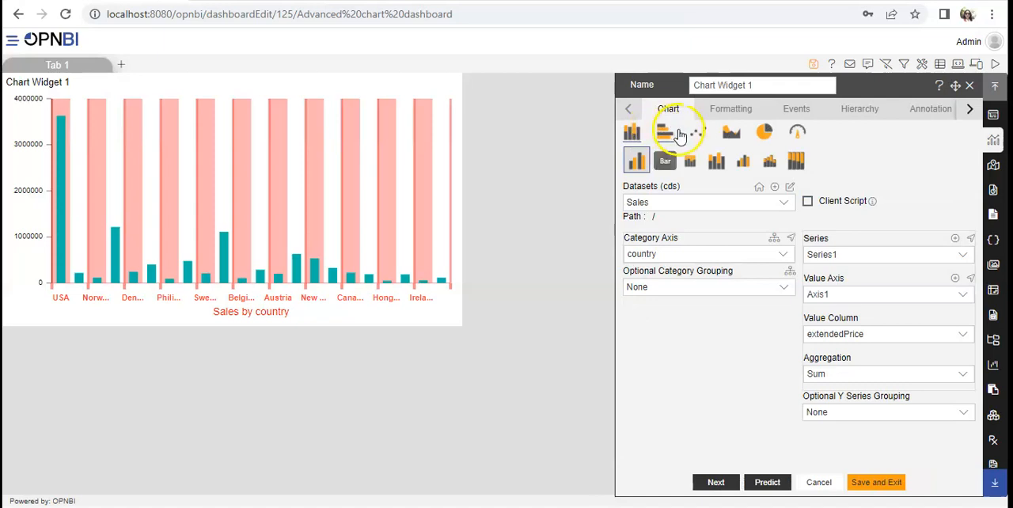